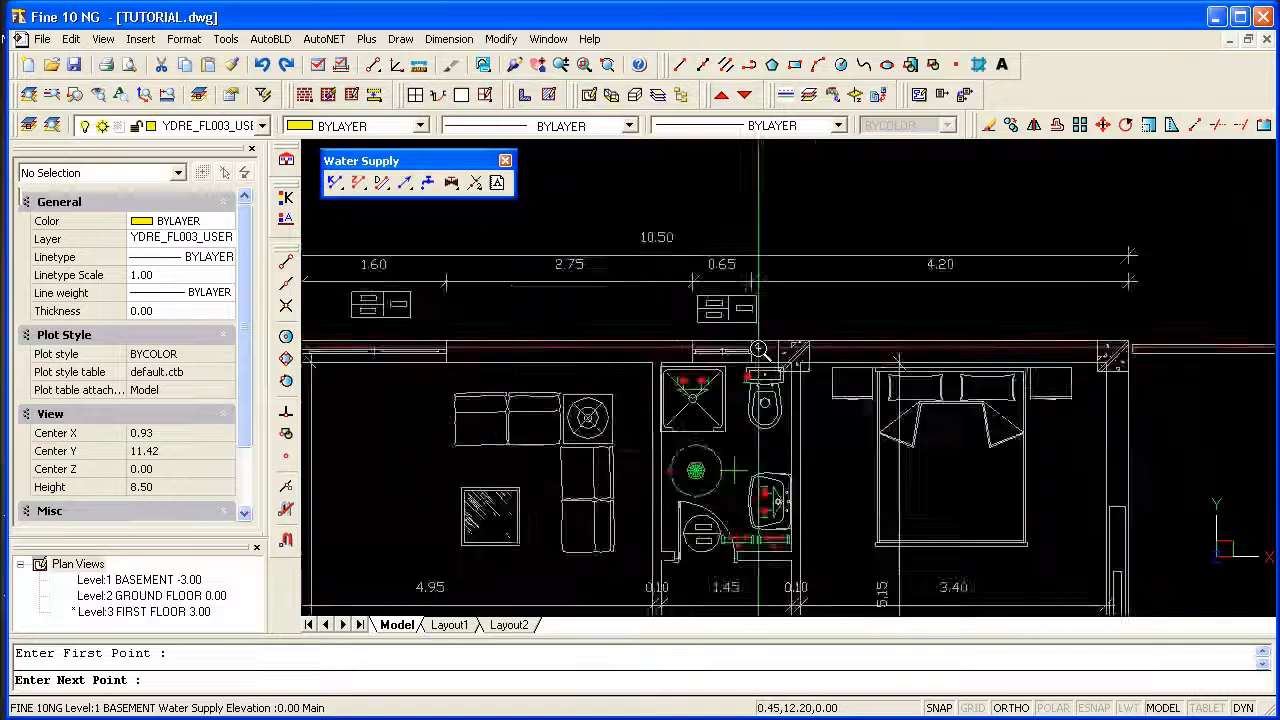
Route the cold water supply pipe from outside the building past the toilet and washbasin to the cold water collector's inlet.
left_click(783, 320)
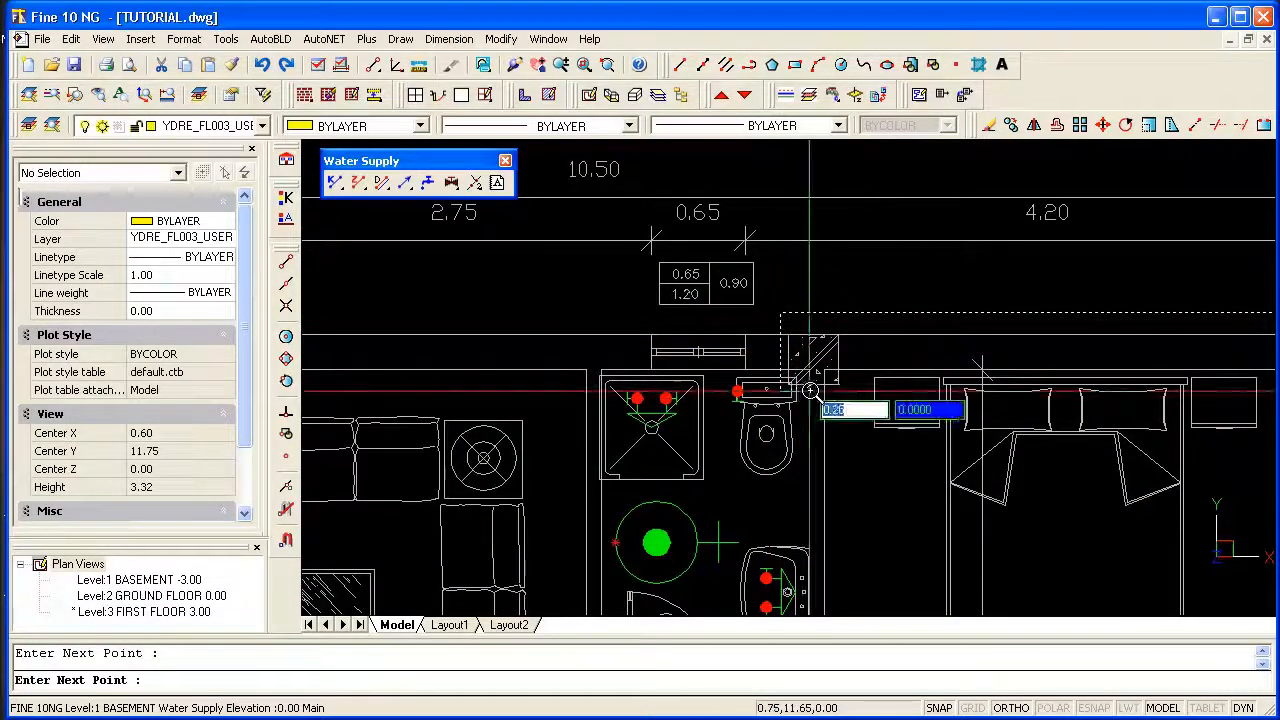
middle_click_drag(823, 541, 821, 325)
scroll(802, 507, "up", 1)
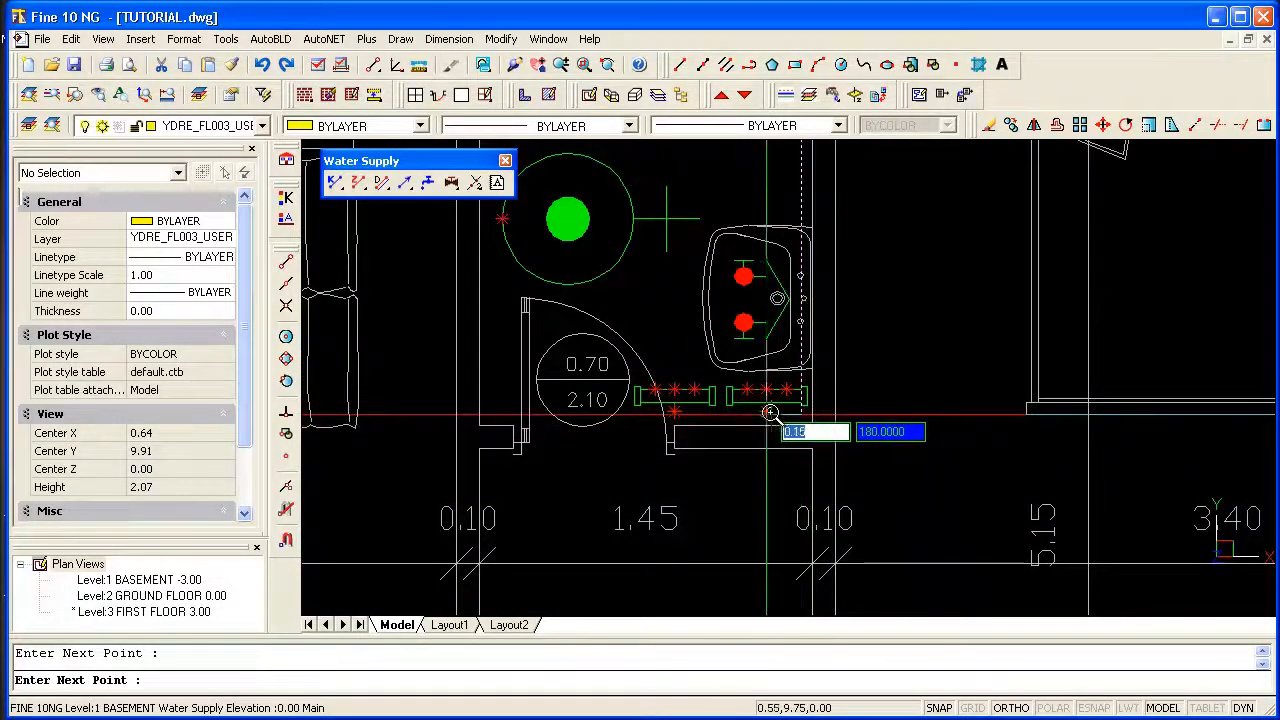
left_click(287, 458)
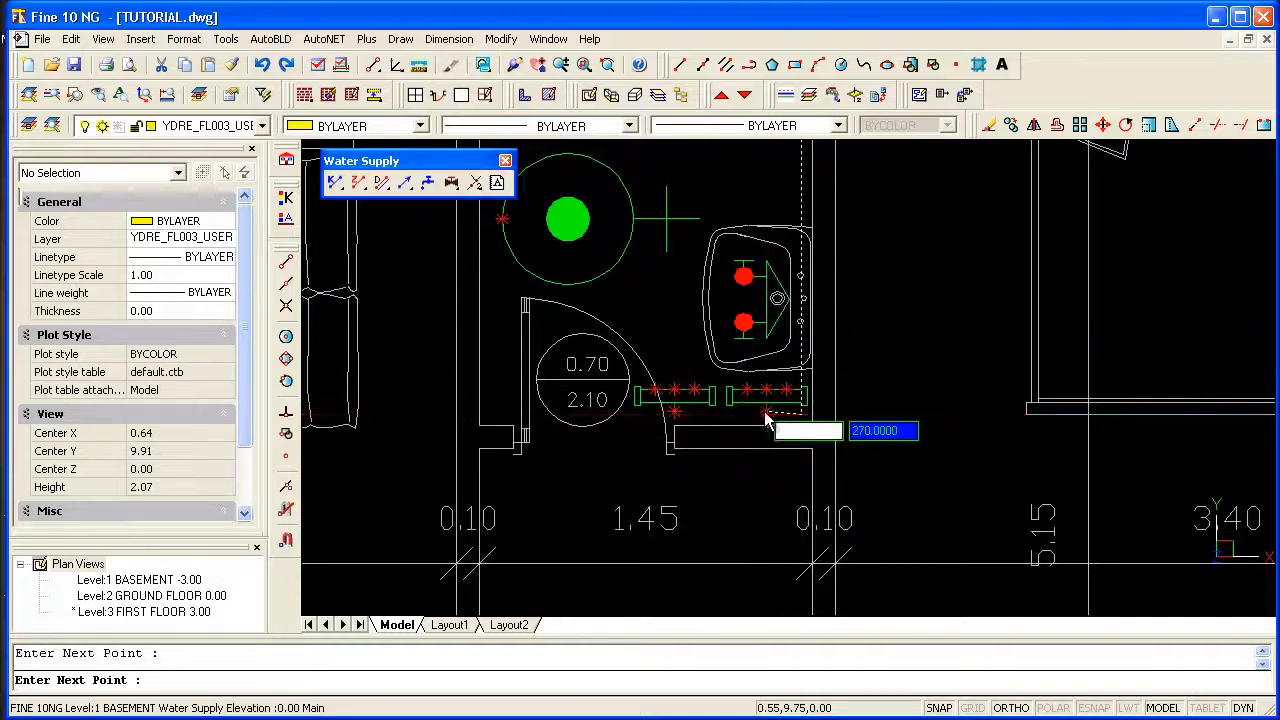
scroll(767, 420, "down", 5)
middle_click_drag(990, 330, 675, 354)
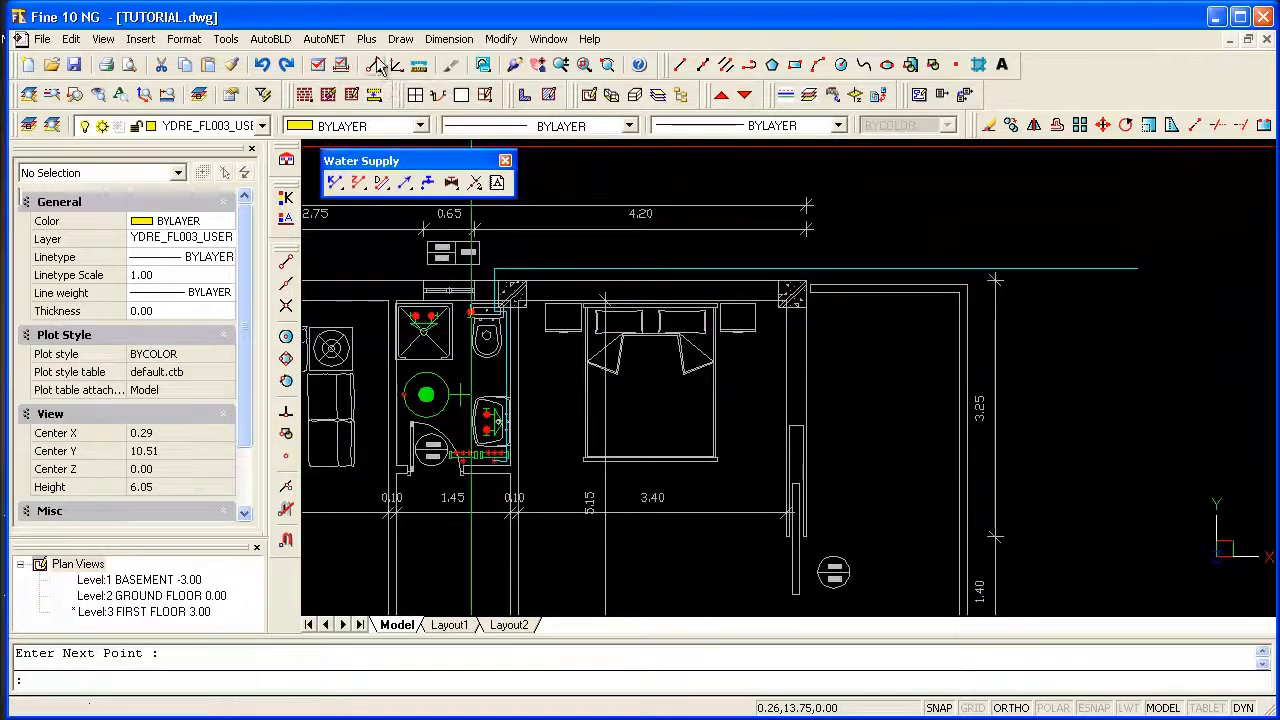
Place a Cold Water Start Point at the outer endpoint of the supply pipe.
left_click(338, 42)
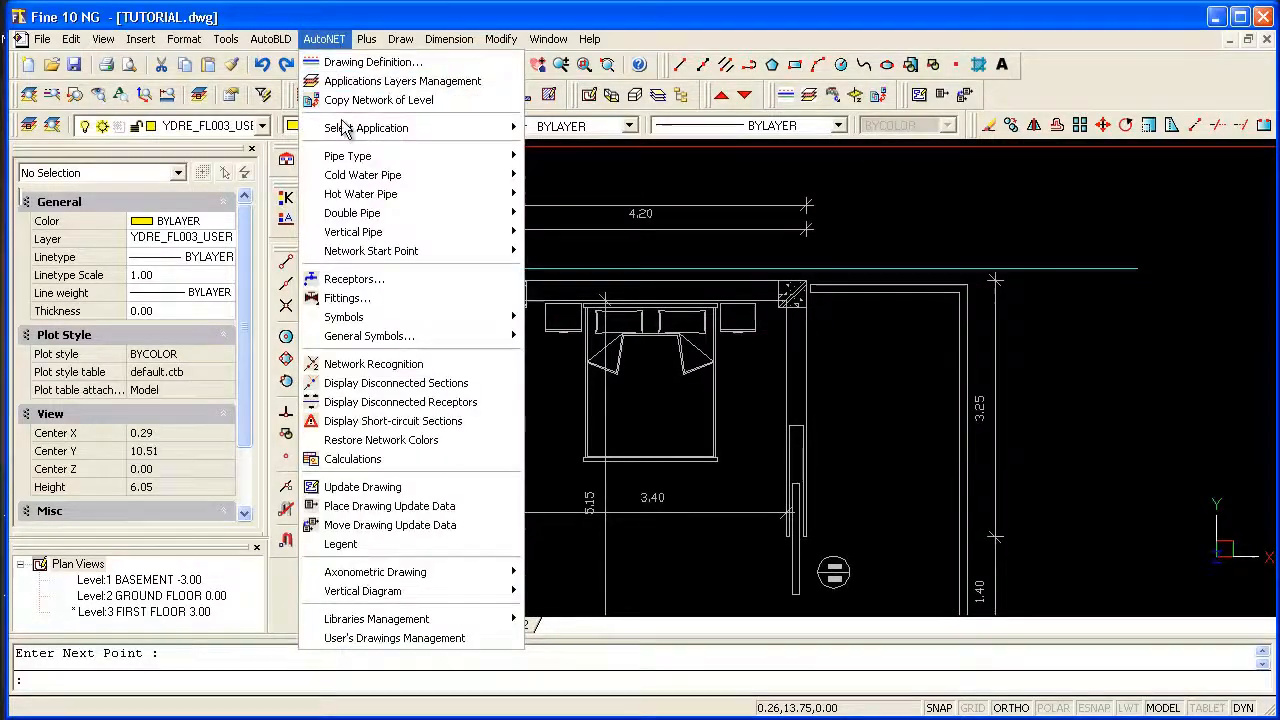
mouse_move(350, 262)
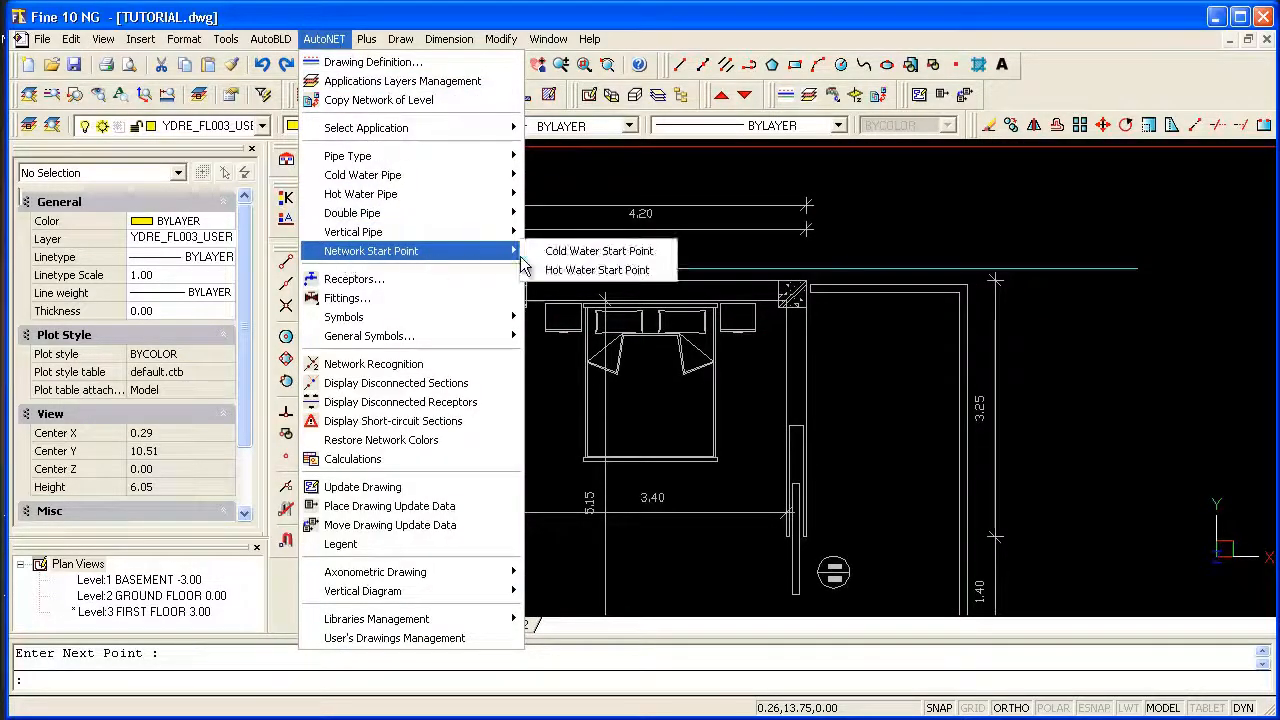
left_click(653, 260)
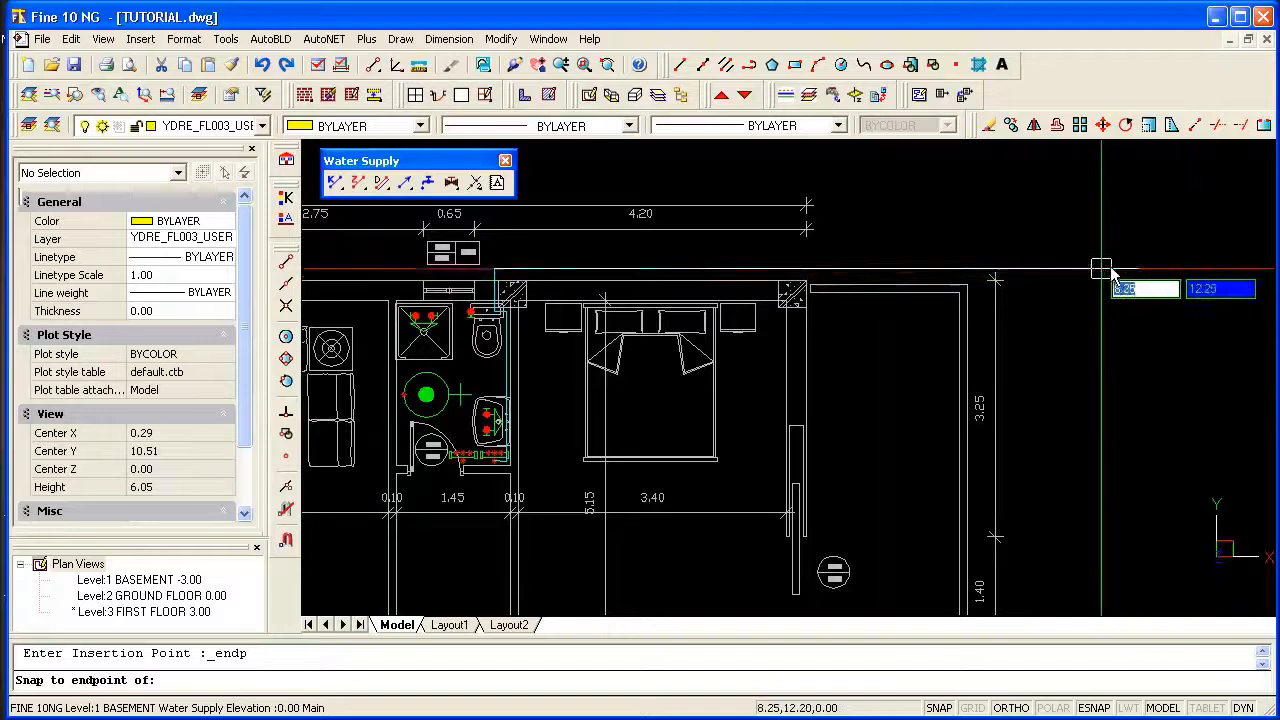
scroll(1140, 280, "up", 5)
scroll(1146, 290, "down", 5)
Draw a curved cold water pipe, with ortho off, from the cold water collector to the washbasin's lower connection point.
scroll(660, 459, "up", 2)
scroll(660, 459, "up", 3)
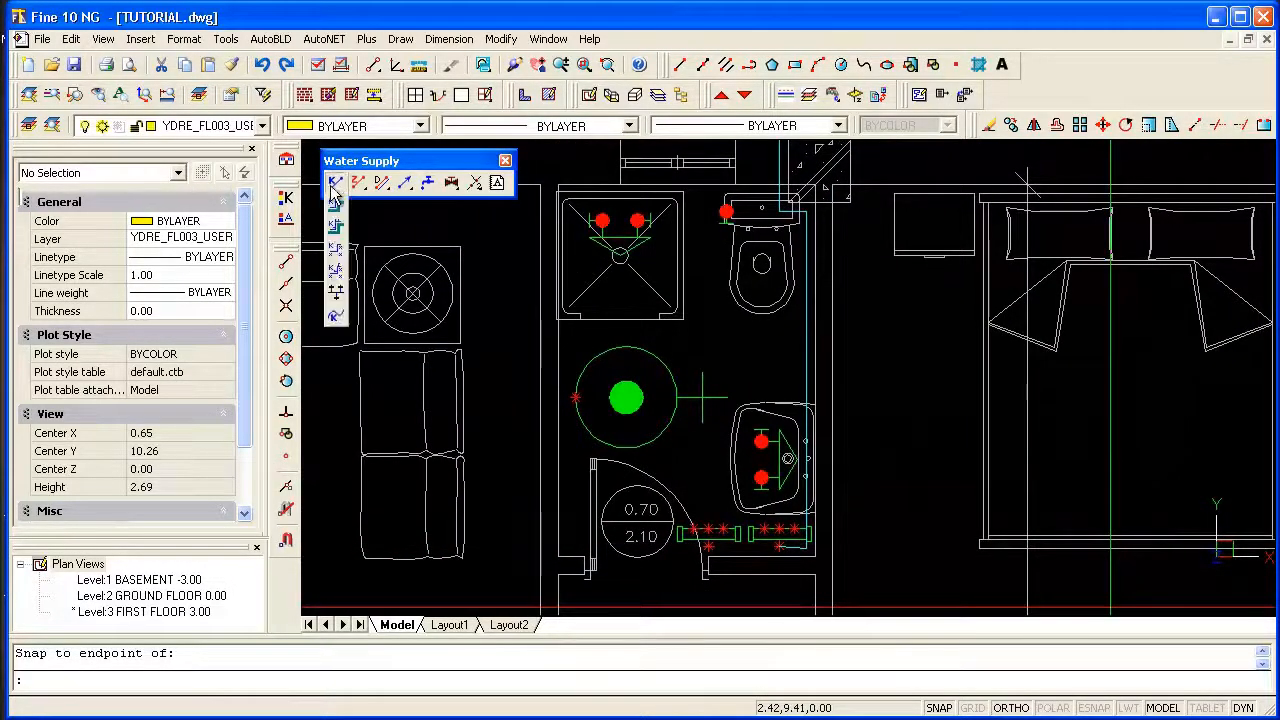
left_click(336, 318)
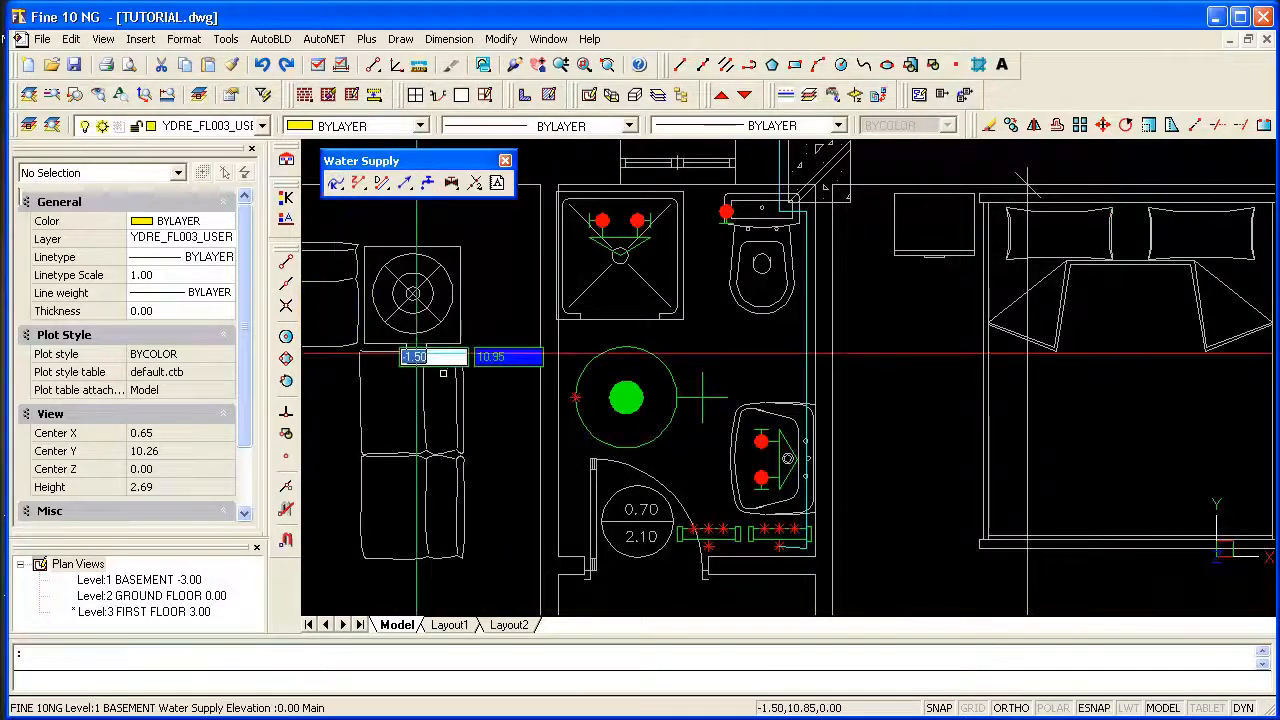
scroll(763, 559, "up", 2)
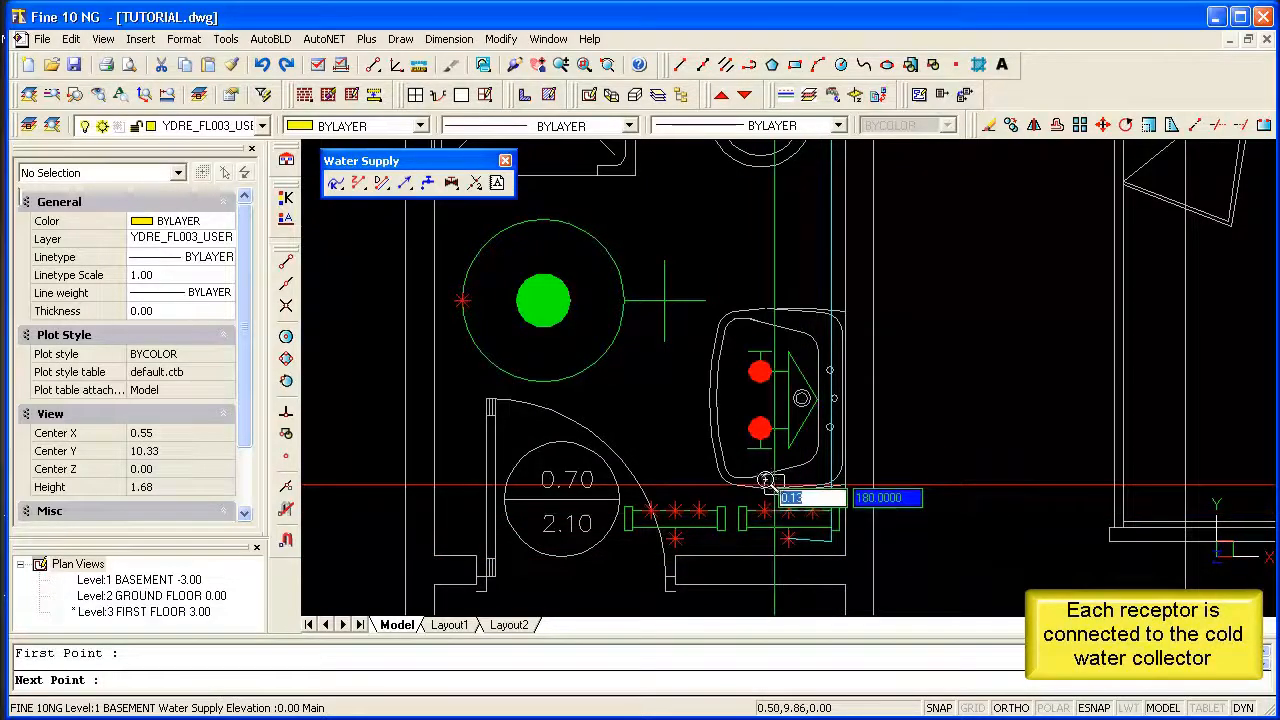
key("F8")
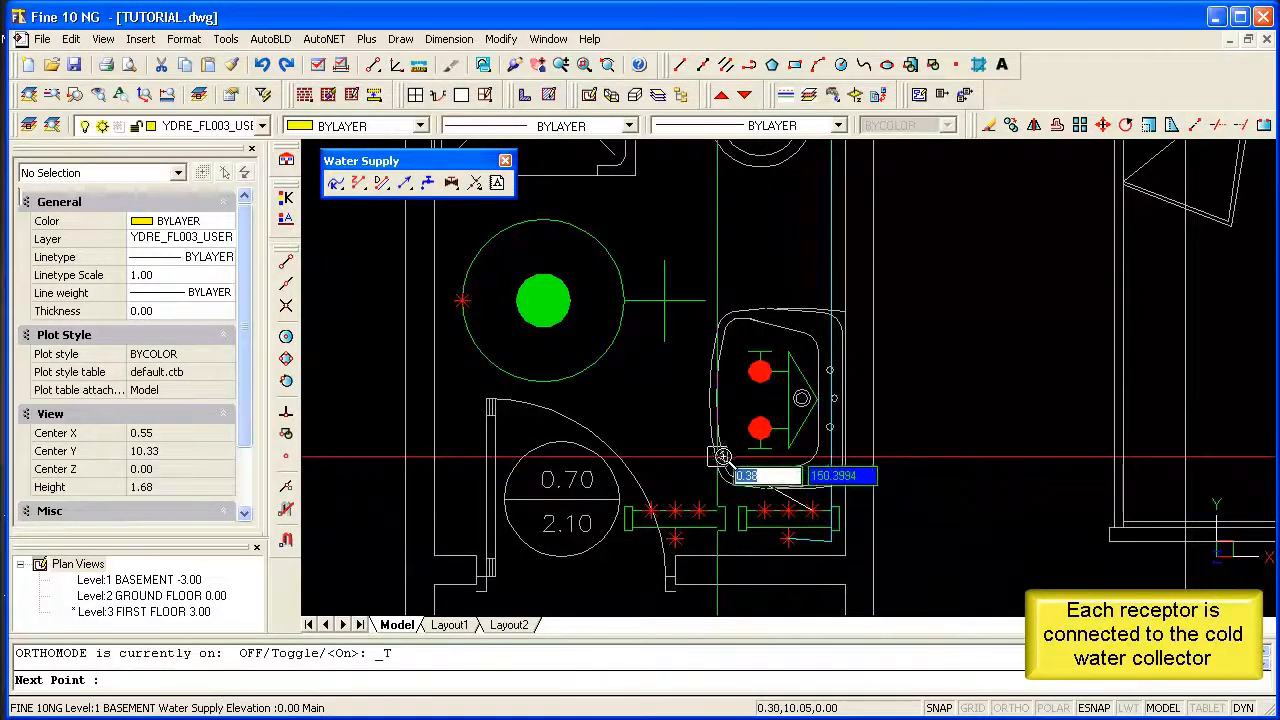
scroll(763, 428, "down", 2)
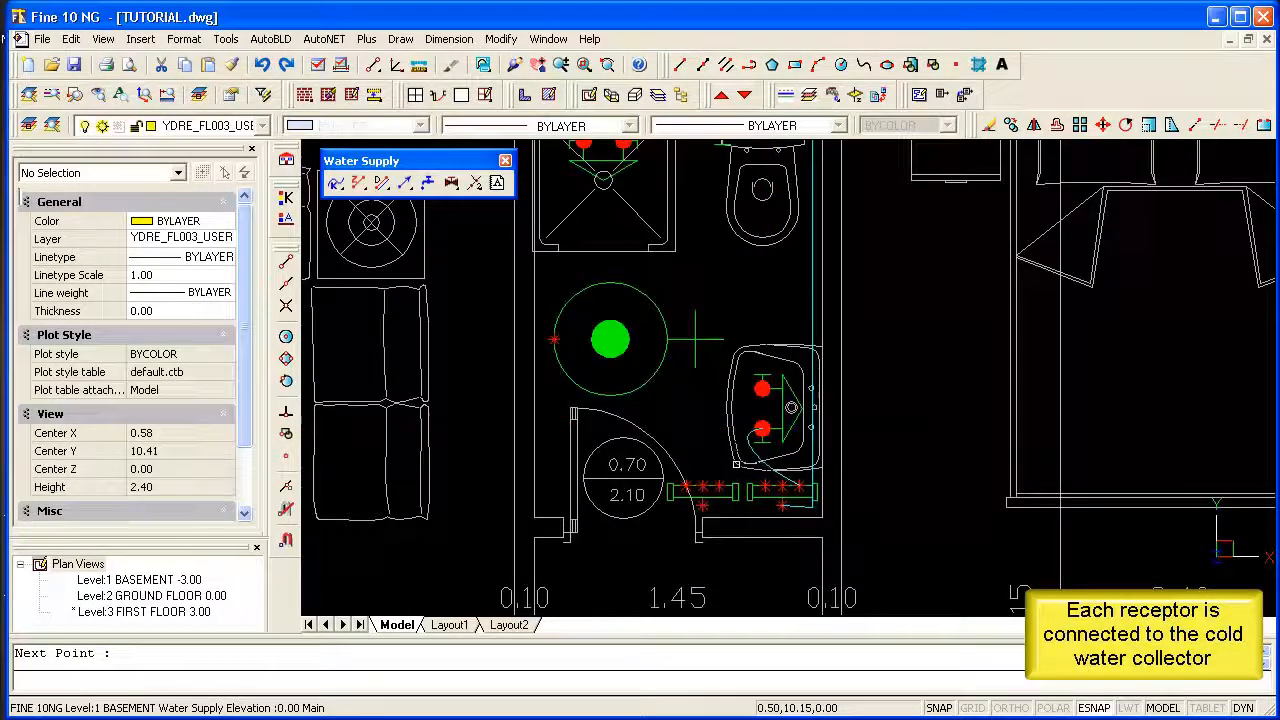
Draw a curved cold water pipe from the cold water collector past the washbasin to the toilet's connection point.
scroll(736, 468, "up", 2)
key("Return")
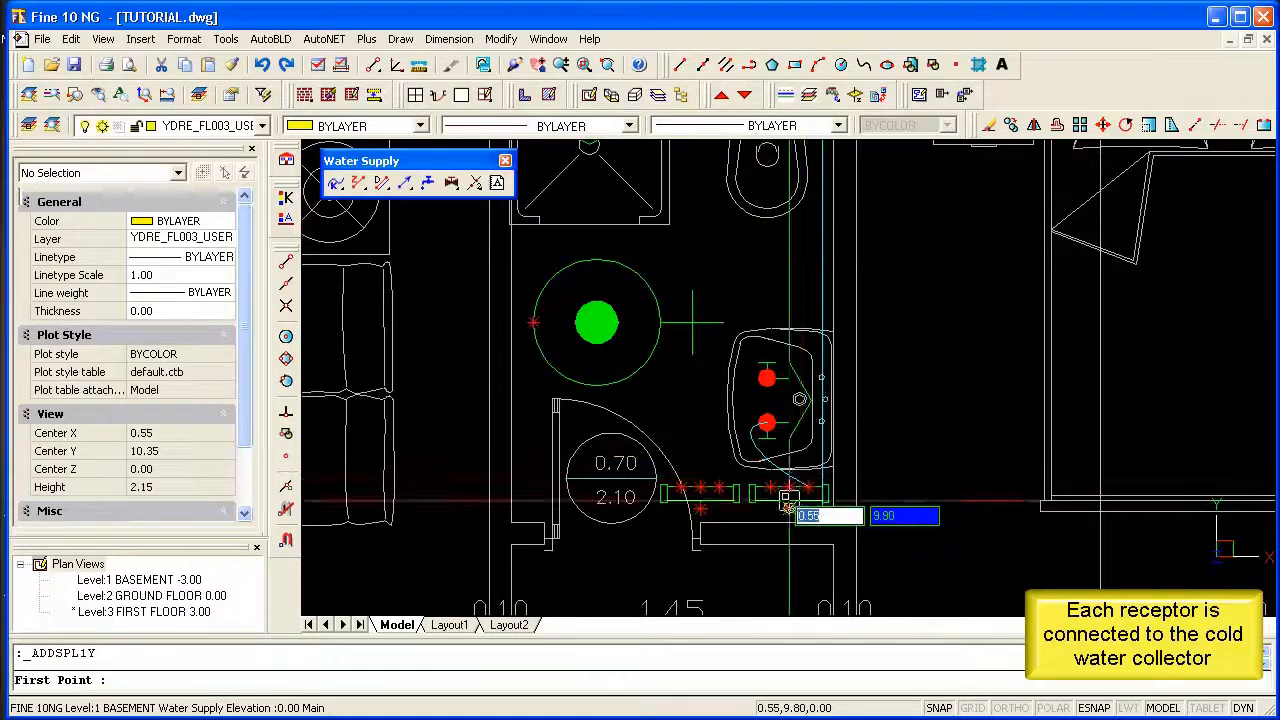
left_click(722, 400)
scroll(722, 400, "down", 3)
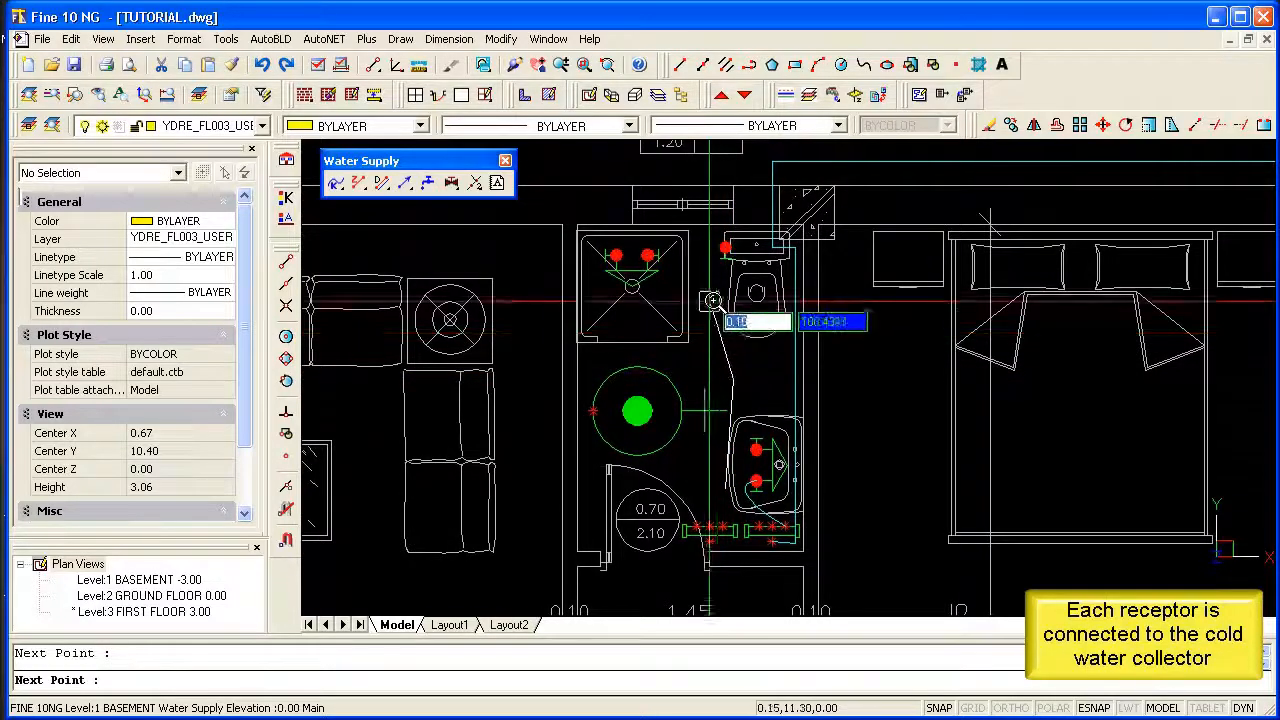
scroll(715, 287, "up", 2)
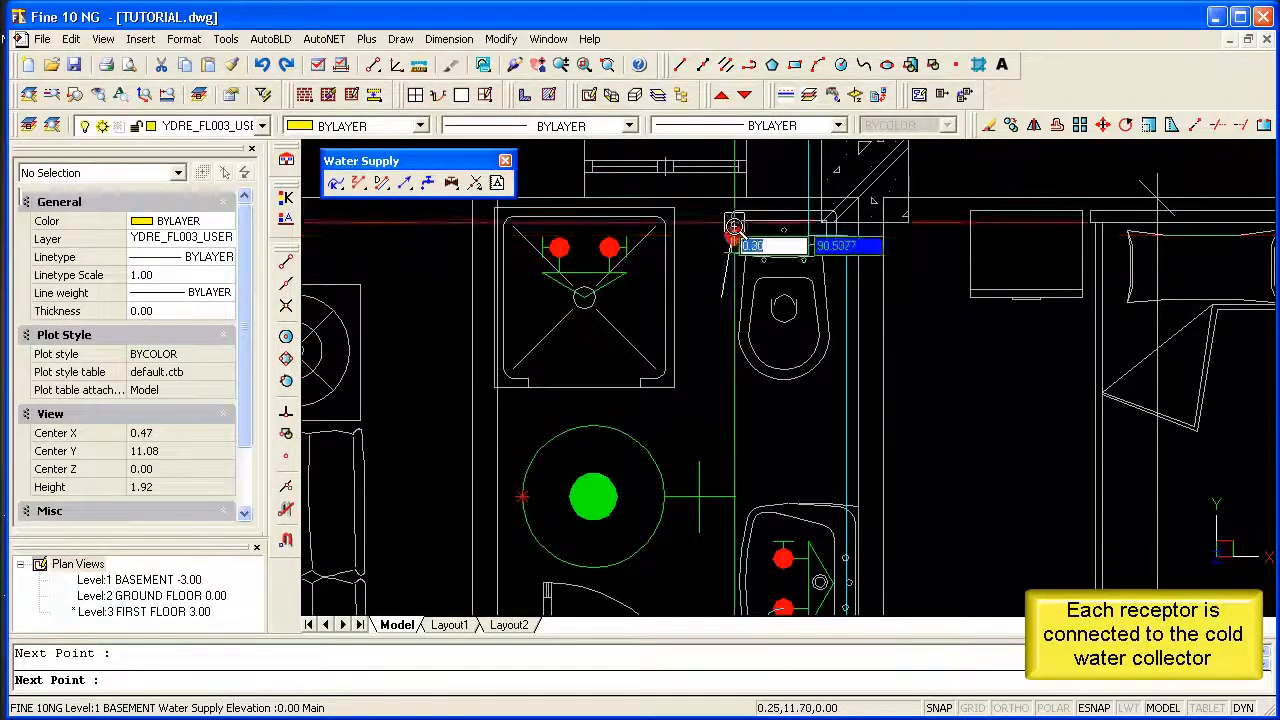
scroll(734, 236, "down", 2)
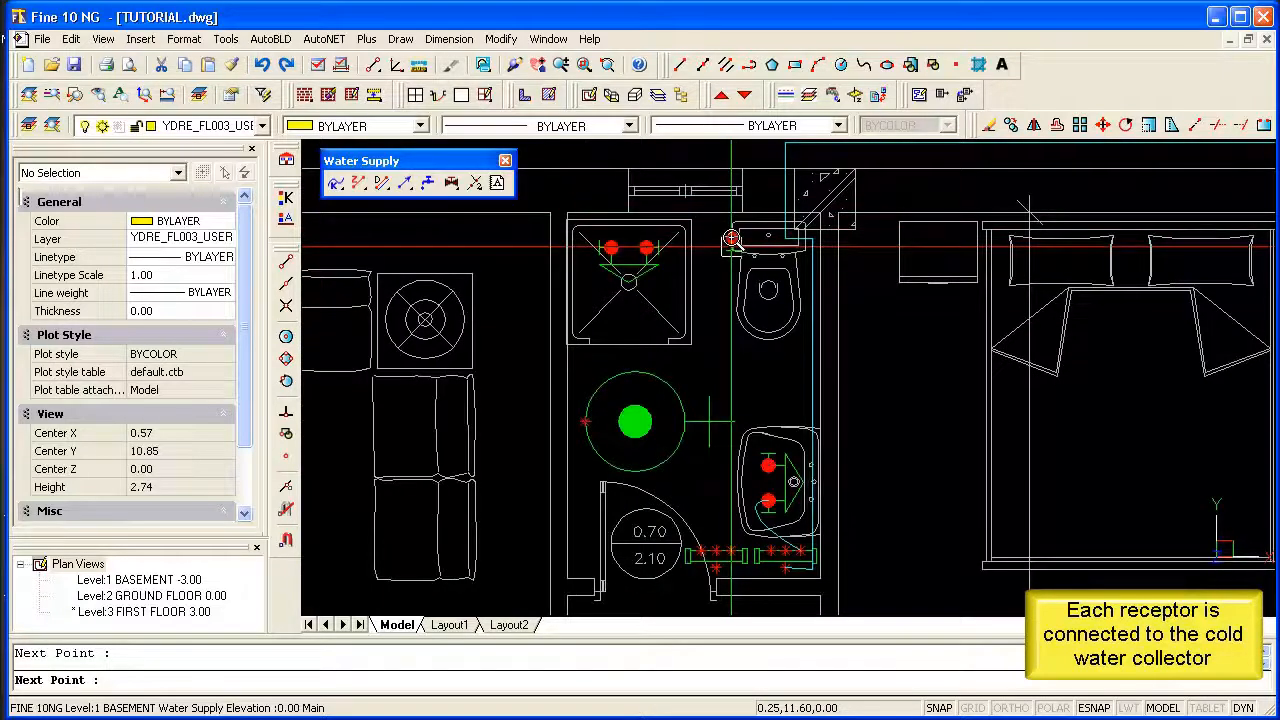
right_click(739, 239)
Draw a curved cold water pipe from the cold water collector up through the bathroom to the shower's right-hand connection point.
scroll(780, 421, "up", 4)
scroll(780, 421, "down", 6)
scroll(783, 515, "up", 8)
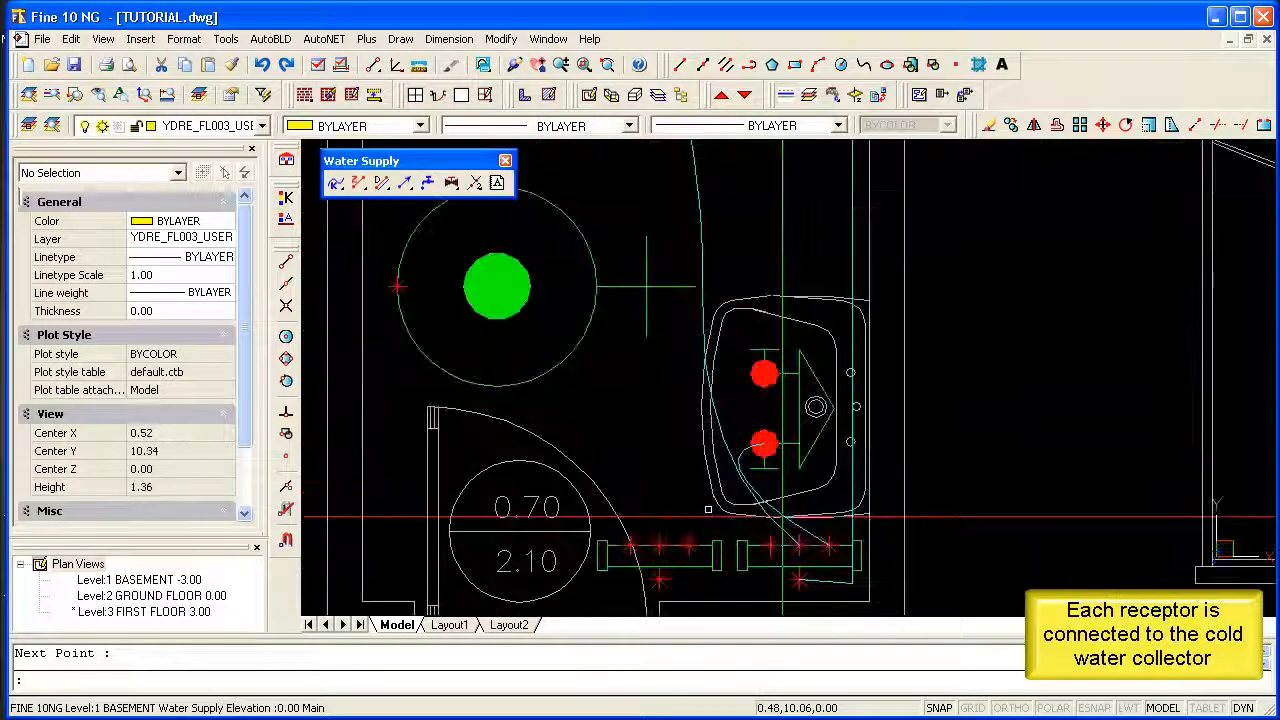
key("Return")
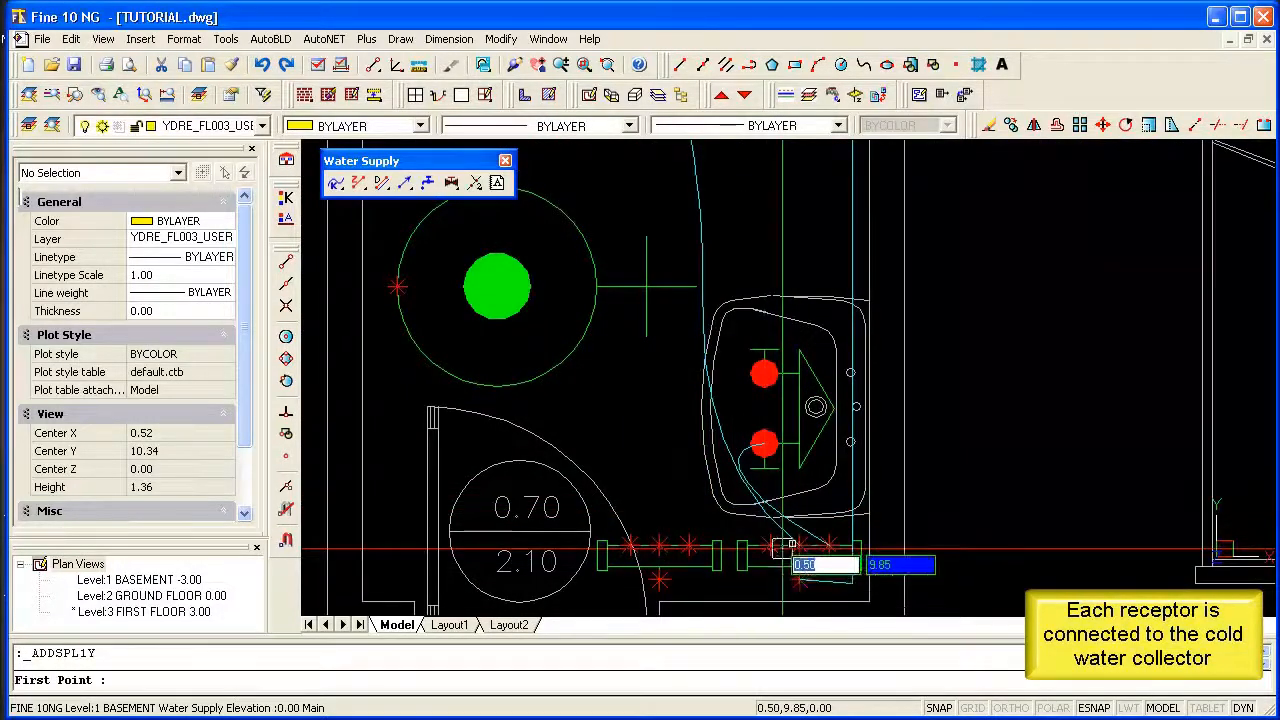
left_click(770, 545)
scroll(768, 527, "down", 2)
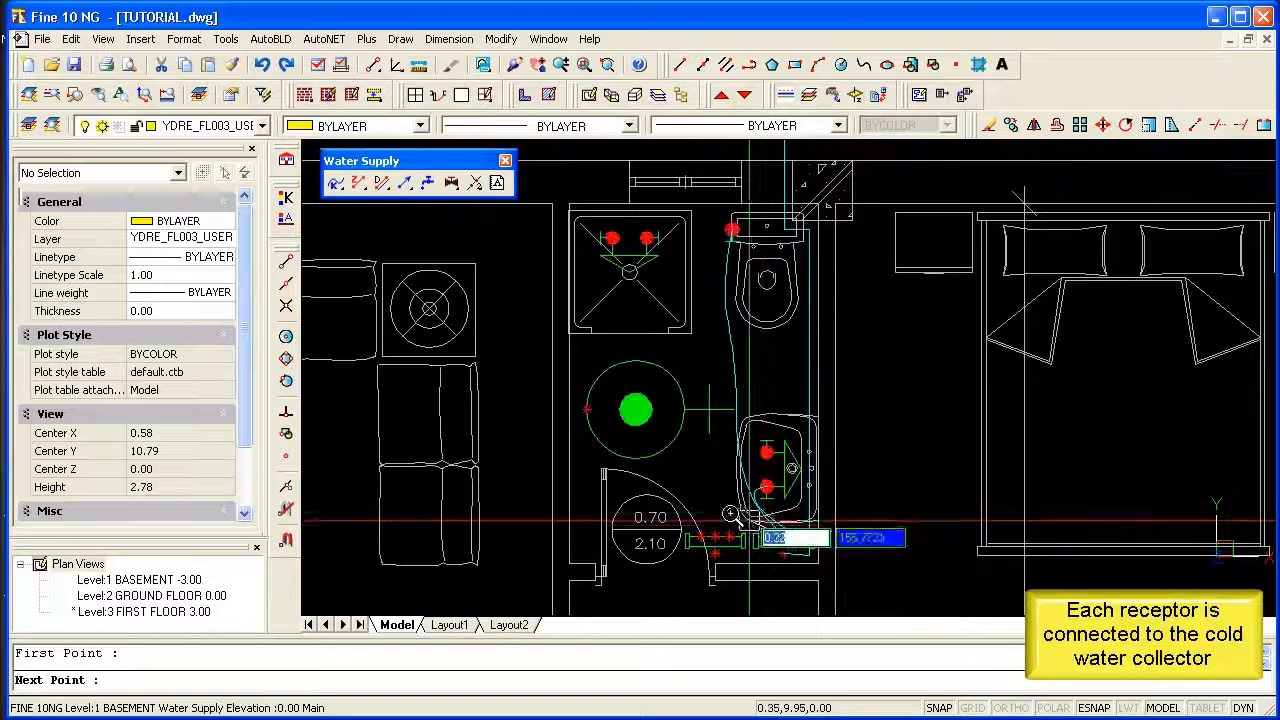
left_click(725, 496)
left_click(725, 435)
left_click(726, 398)
left_click(713, 343)
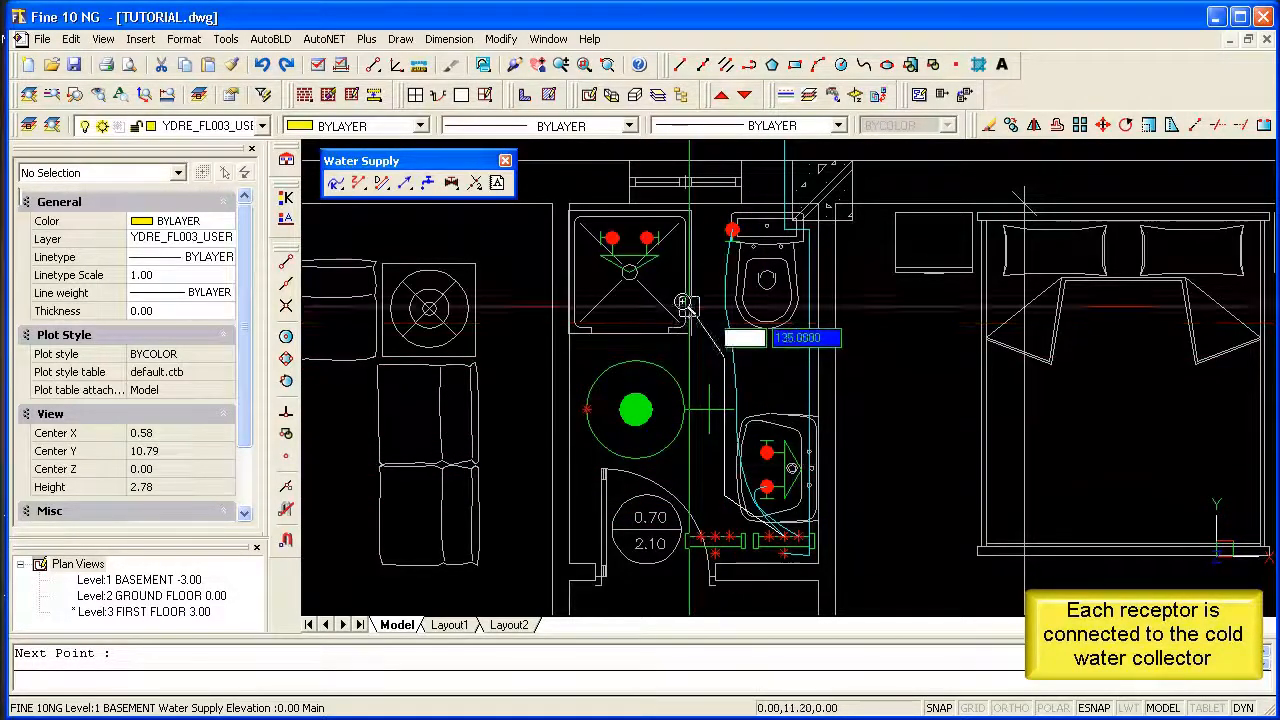
left_click(655, 236)
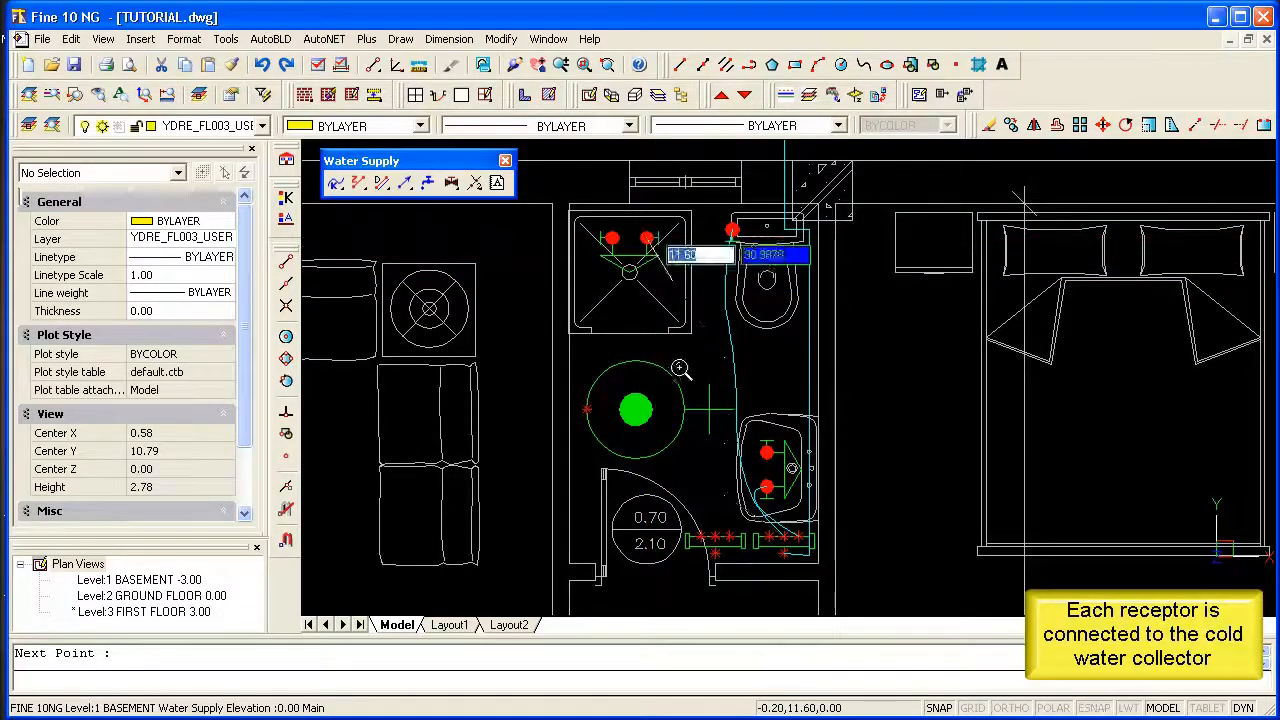
Draw a curved cold water pipe from the cold water collector to the connection point on the circular green appliance in the bathroom.
scroll(753, 535, "up", 2)
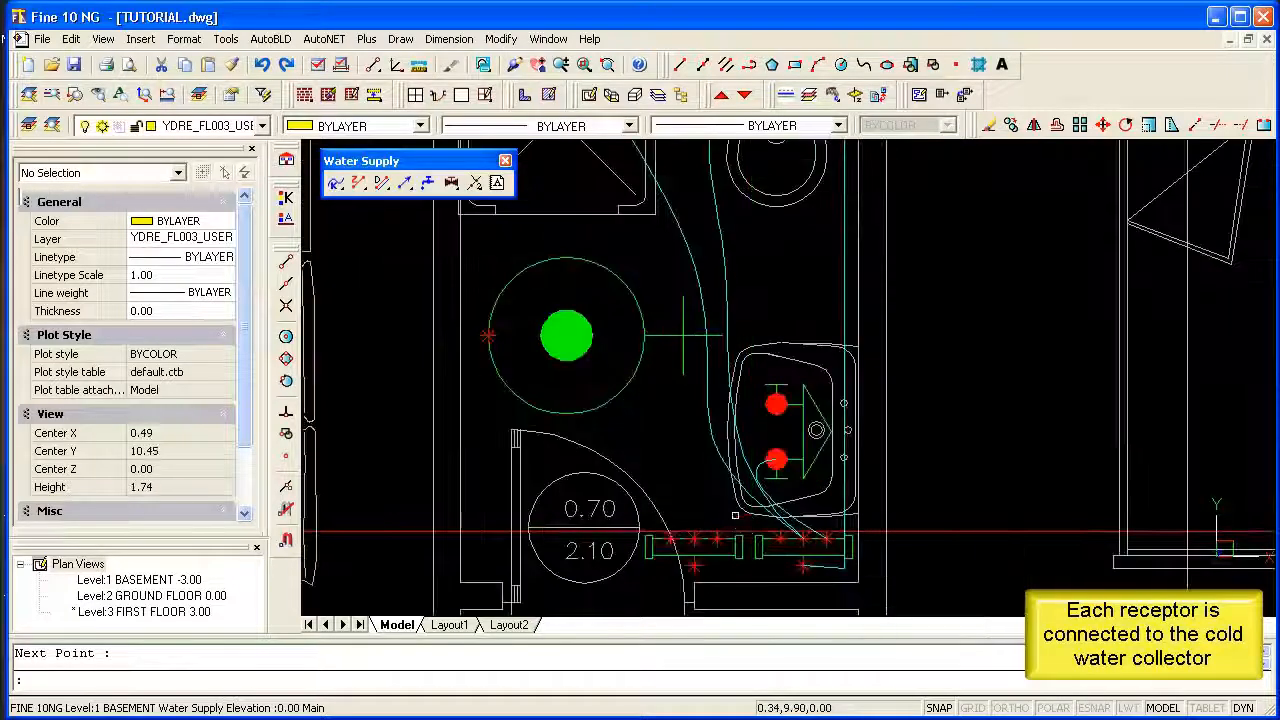
key("Return")
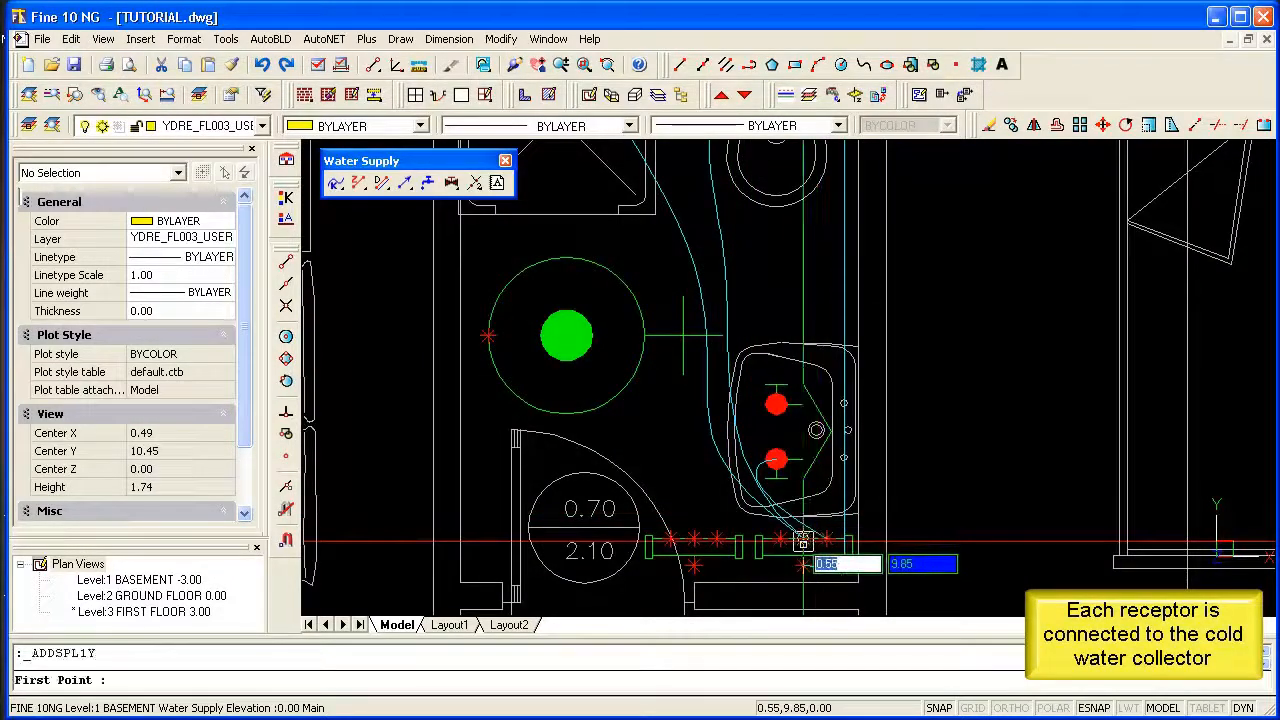
left_click(803, 541)
left_click(707, 468)
left_click(640, 417)
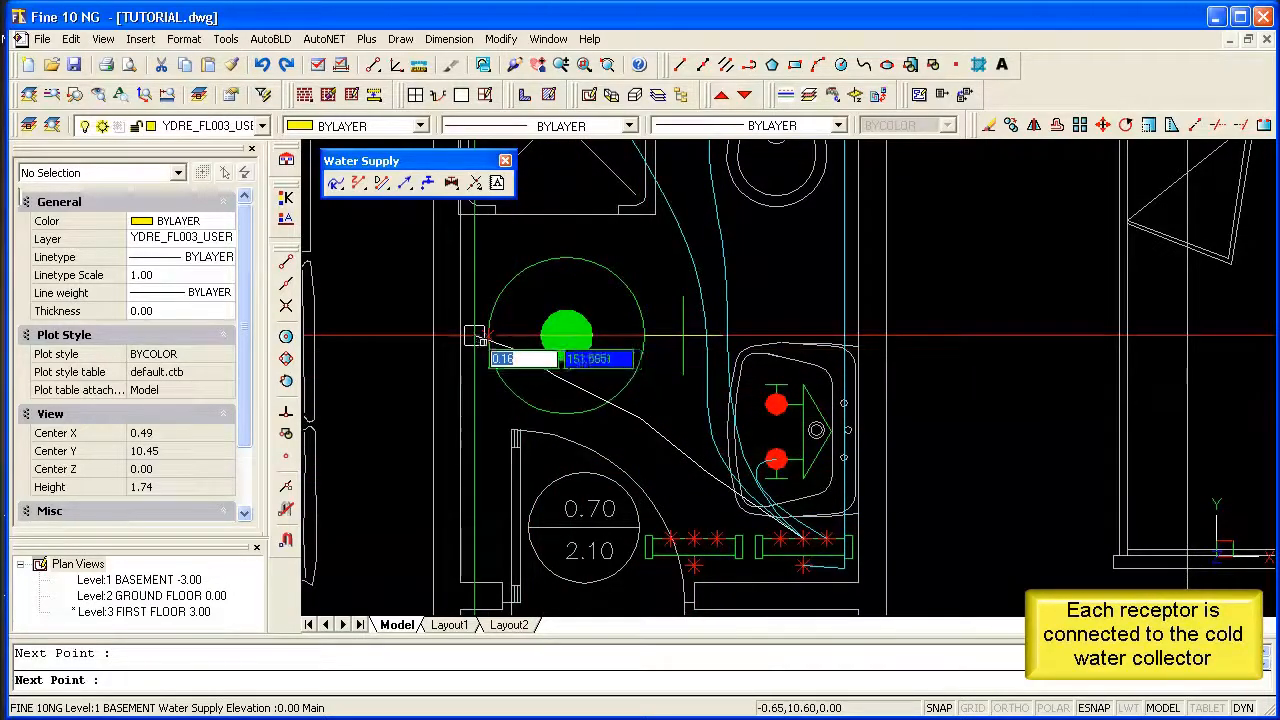
scroll(477, 336, "down", 2)
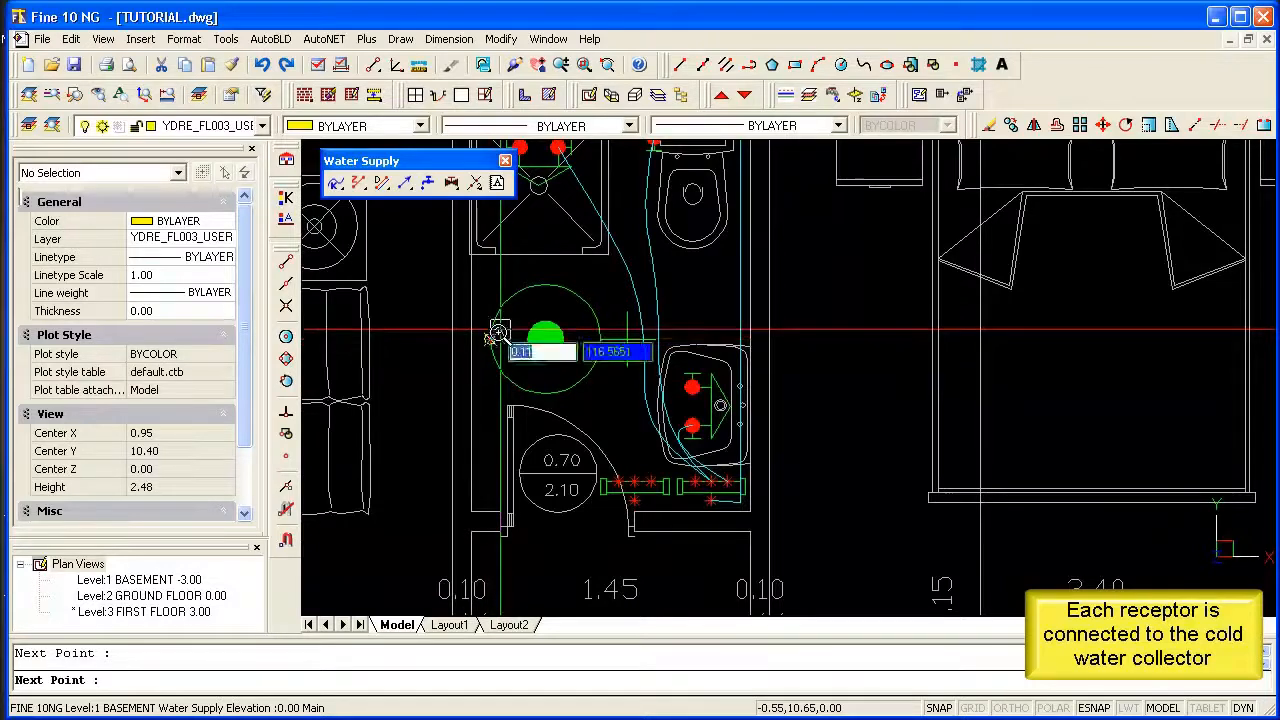
left_click(499, 338)
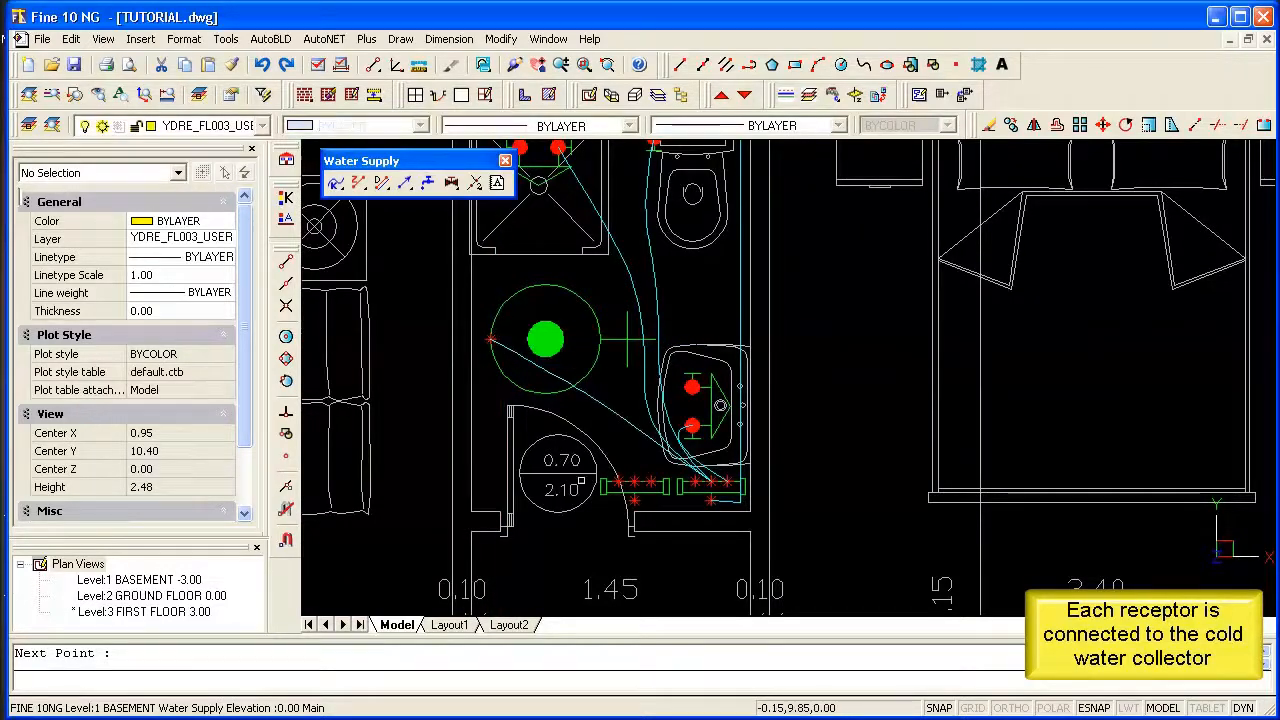
Draw a curved cold water pipe from the collector through the bathroom door, the hallway and the adjoining room to the outdoor tap.
scroll(614, 486, "up", 2)
scroll(615, 448, "down", 1)
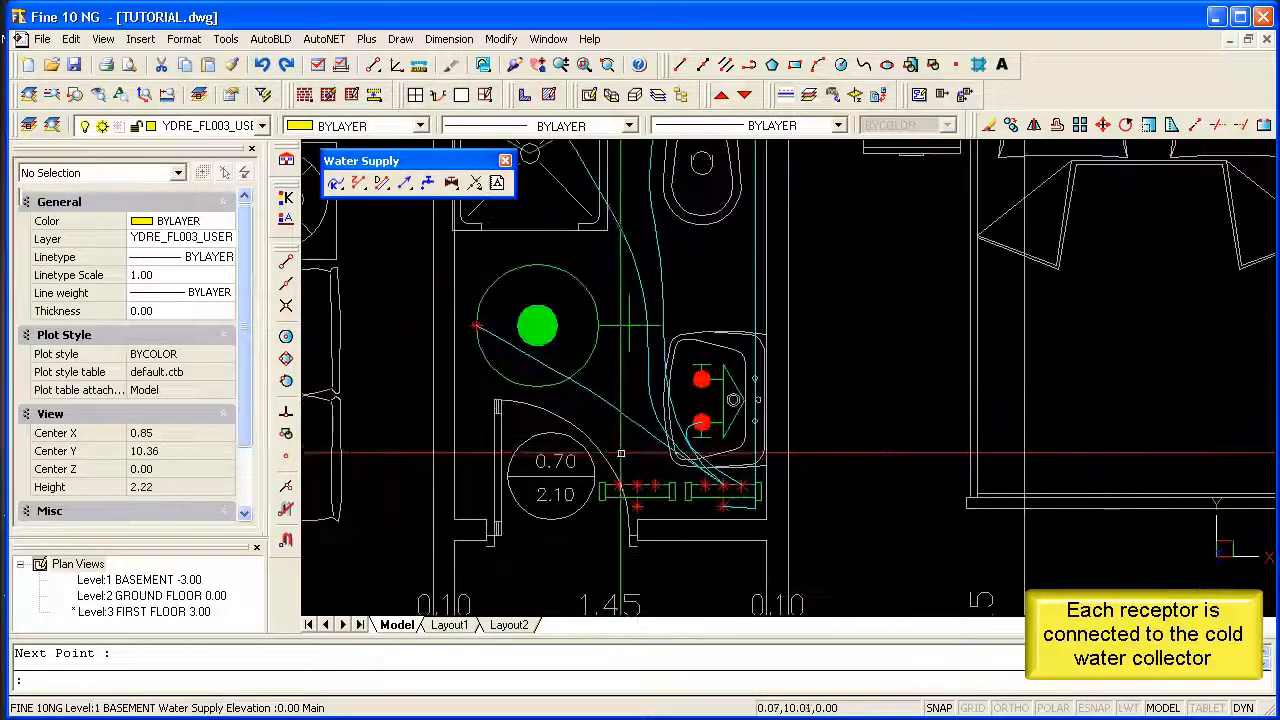
right_click(652, 466)
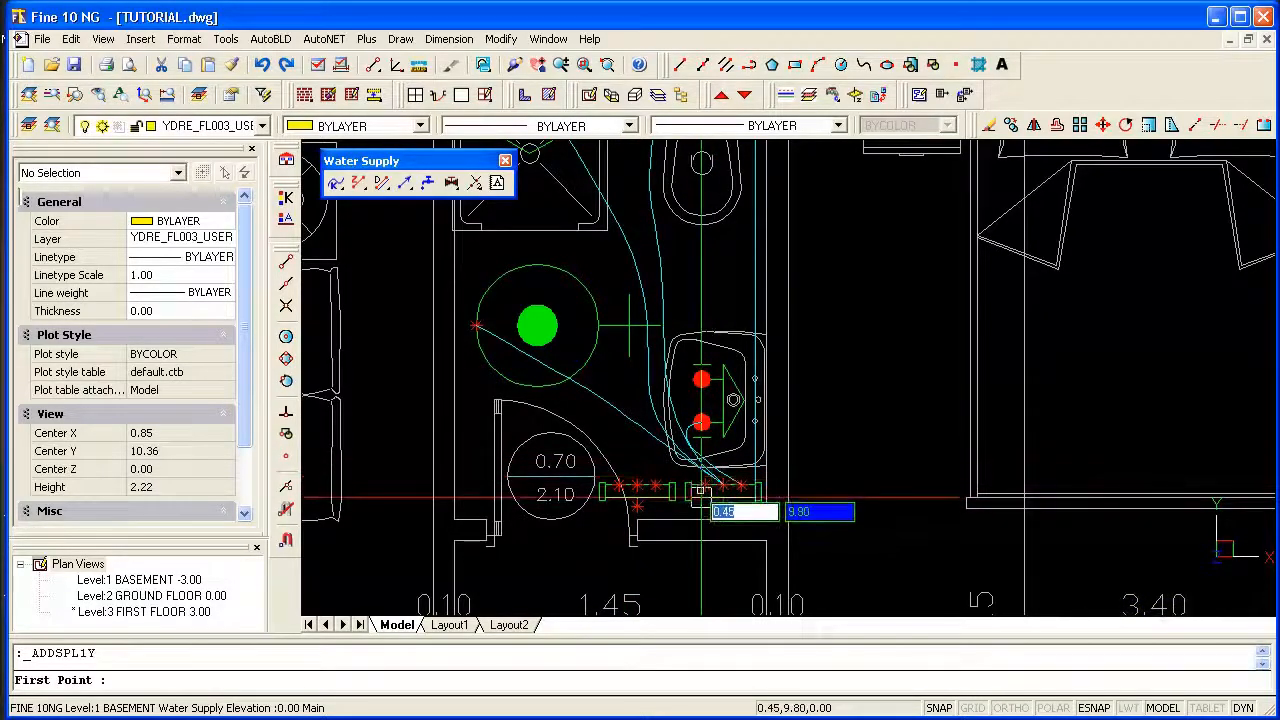
left_click(702, 493)
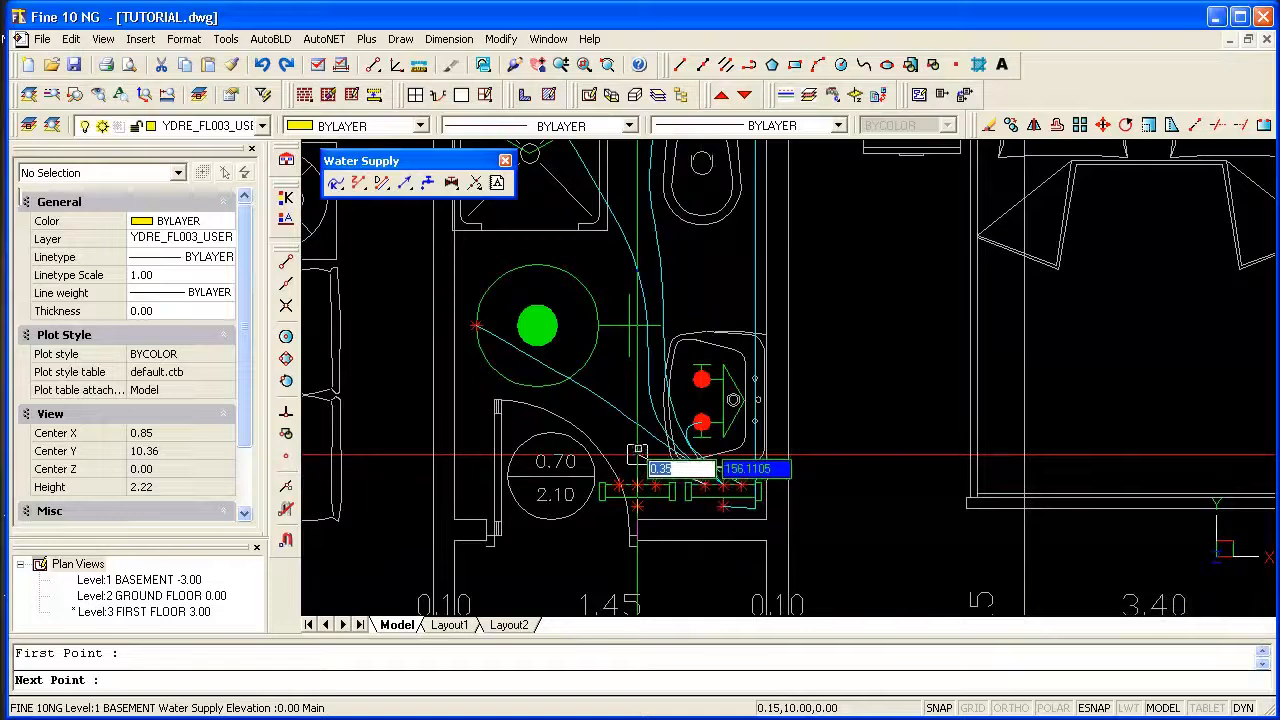
left_click(541, 475)
left_click(541, 572)
scroll(562, 572, "down", 4)
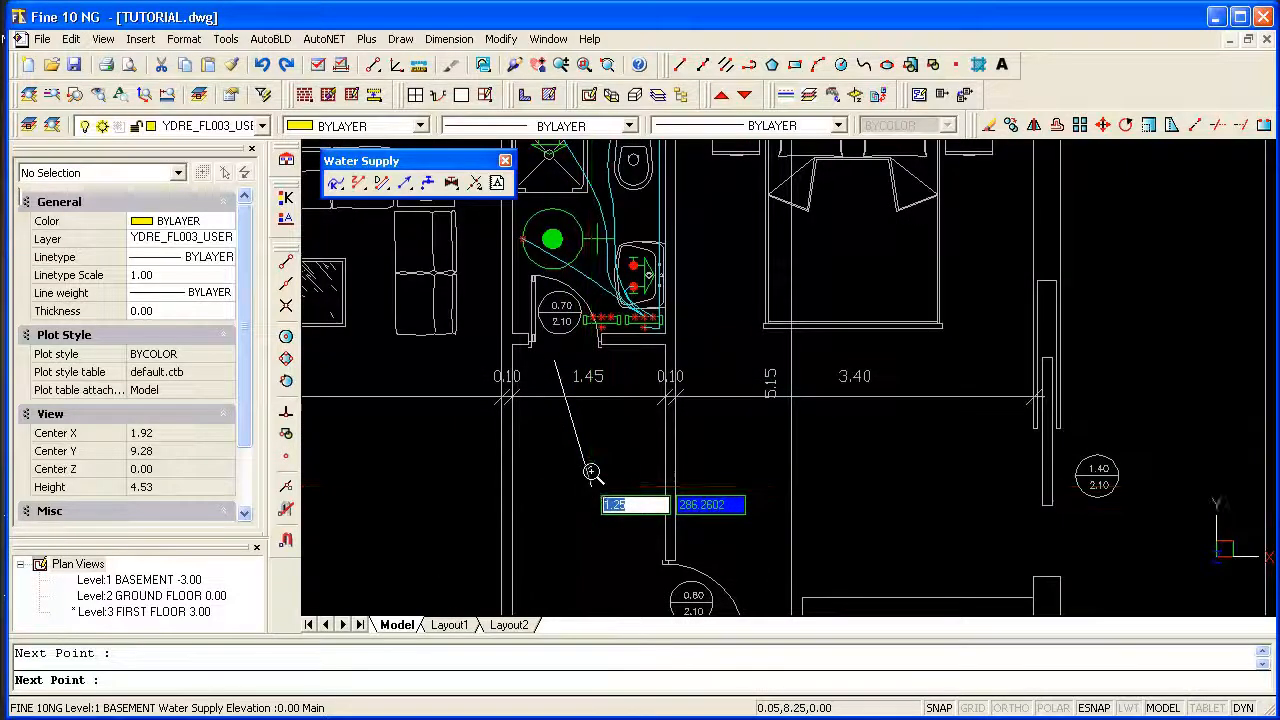
middle_click_drag(591, 484, 586, 357)
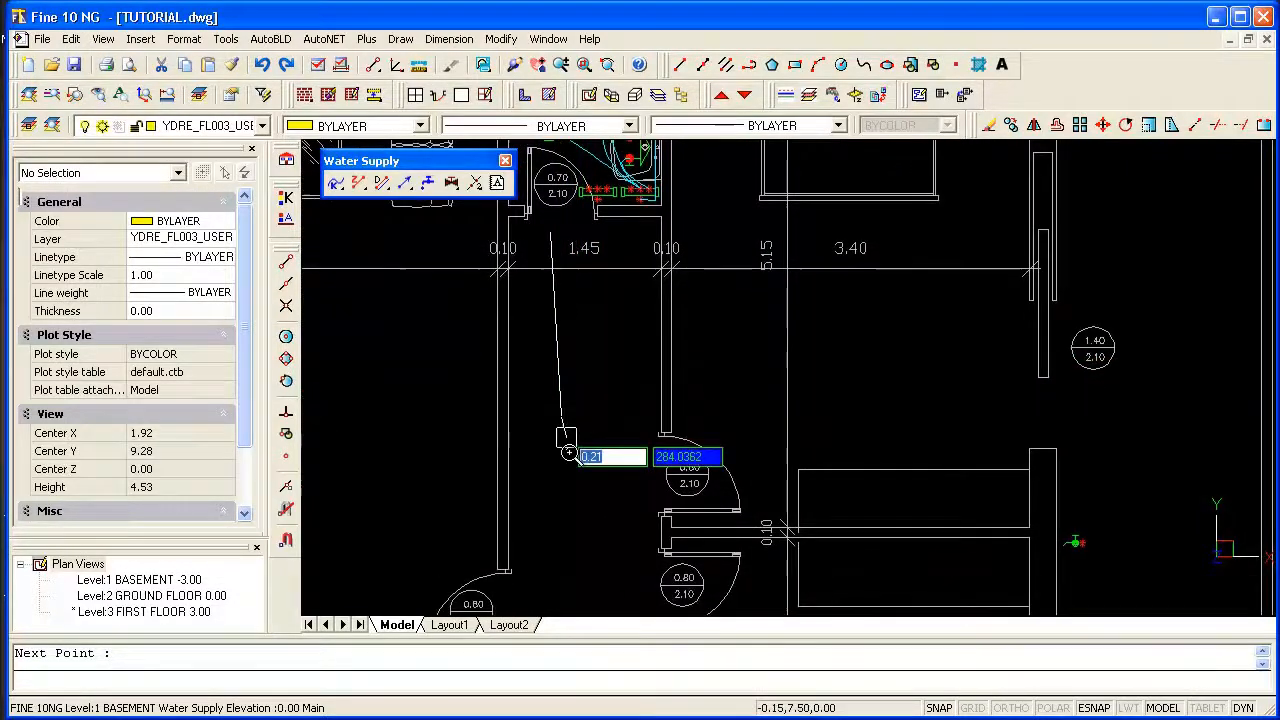
left_click(563, 412)
left_click(597, 452)
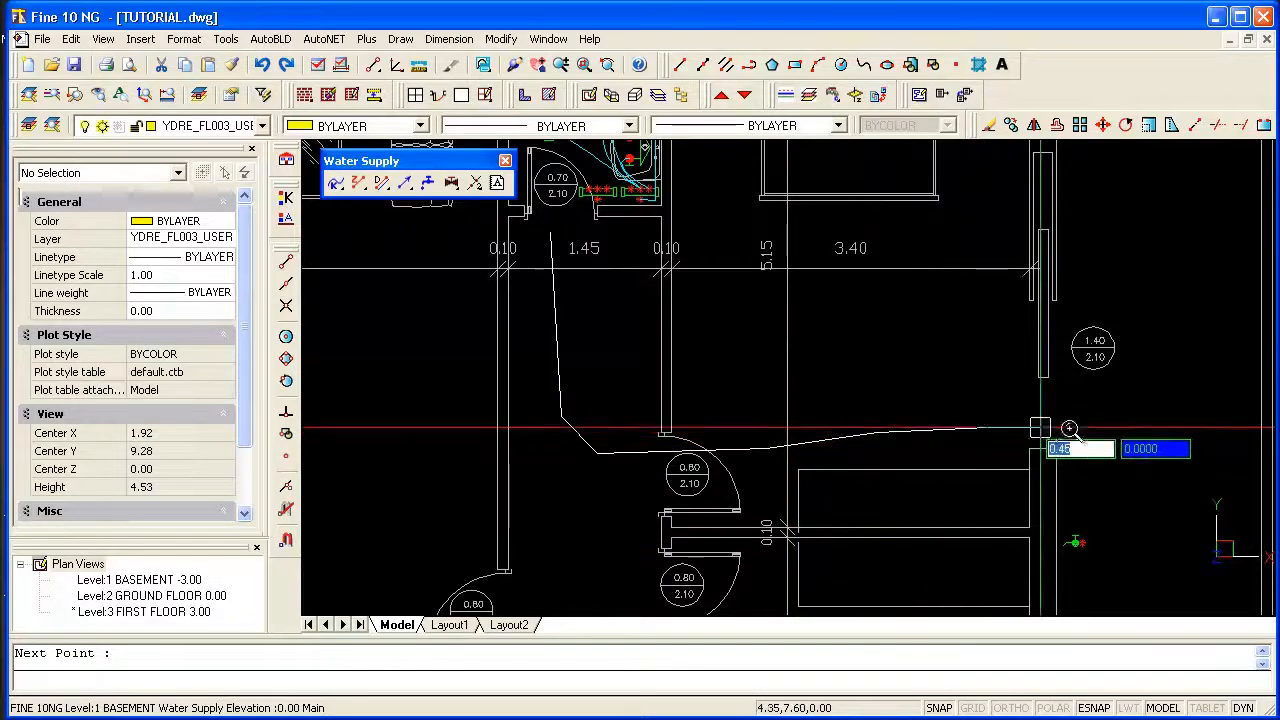
left_click(1086, 484)
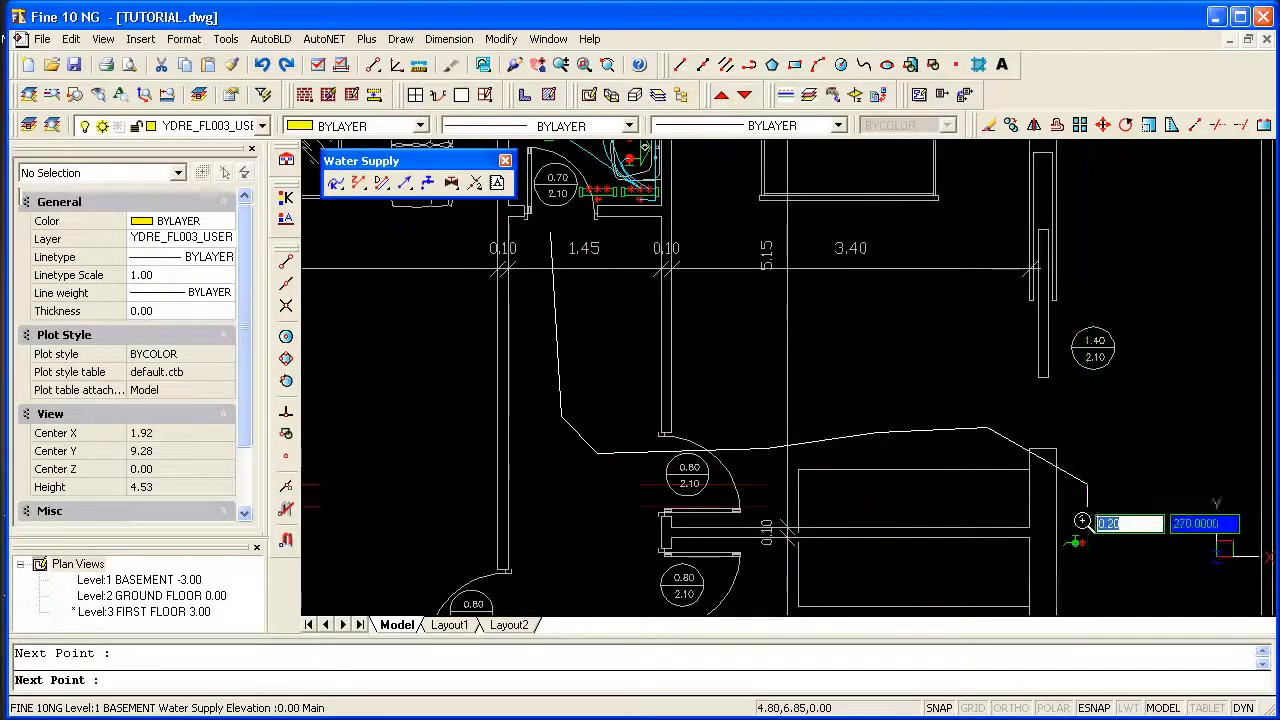
scroll(1084, 508, "up", 2)
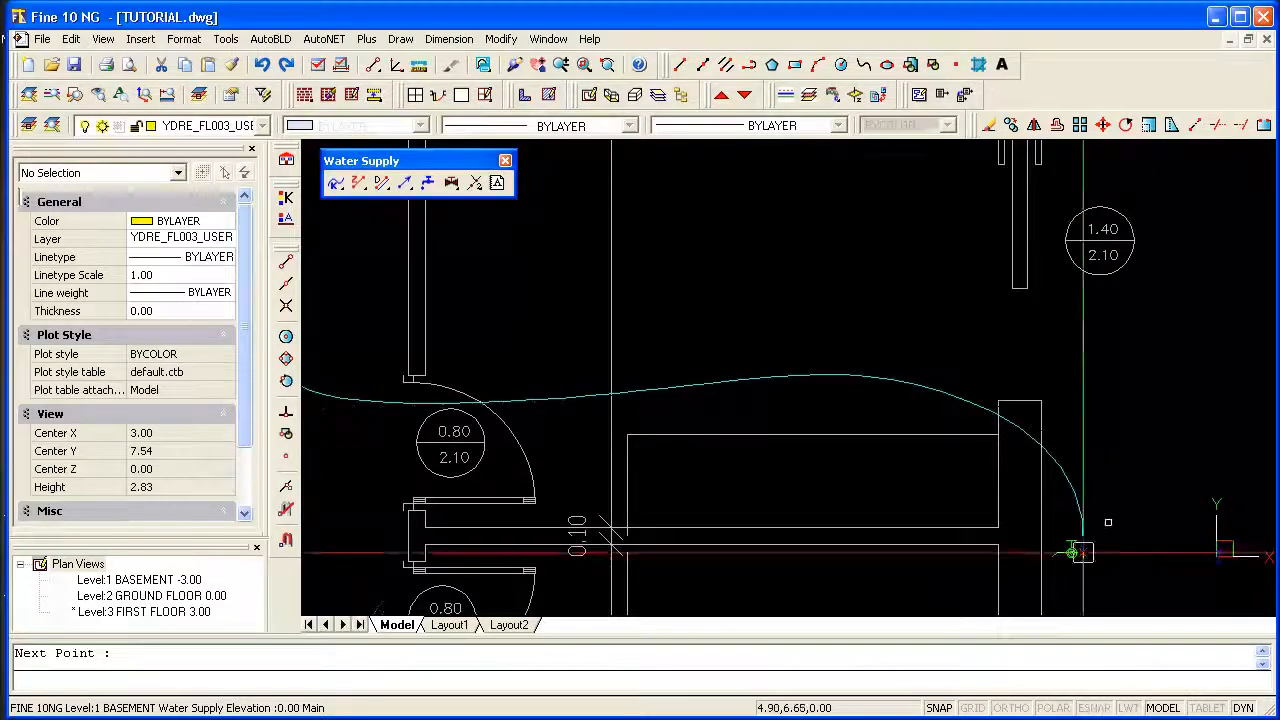
scroll(1108, 520, "down", 2)
Draw a curved cold water pipe from the cold water collector through the hallway and kitchen door to the washing machine's connection point.
right_click(751, 290)
middle_click_drag(751, 290, 750, 391)
scroll(740, 392, "up", 5)
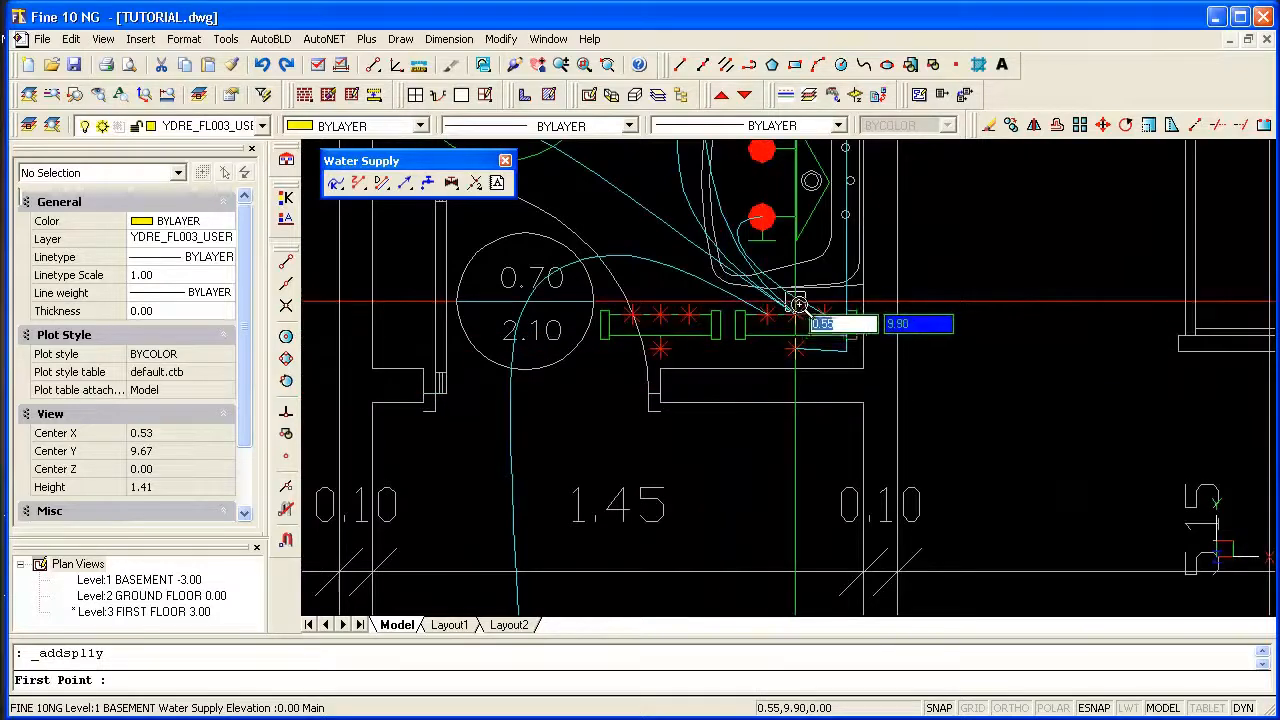
left_click(795, 318)
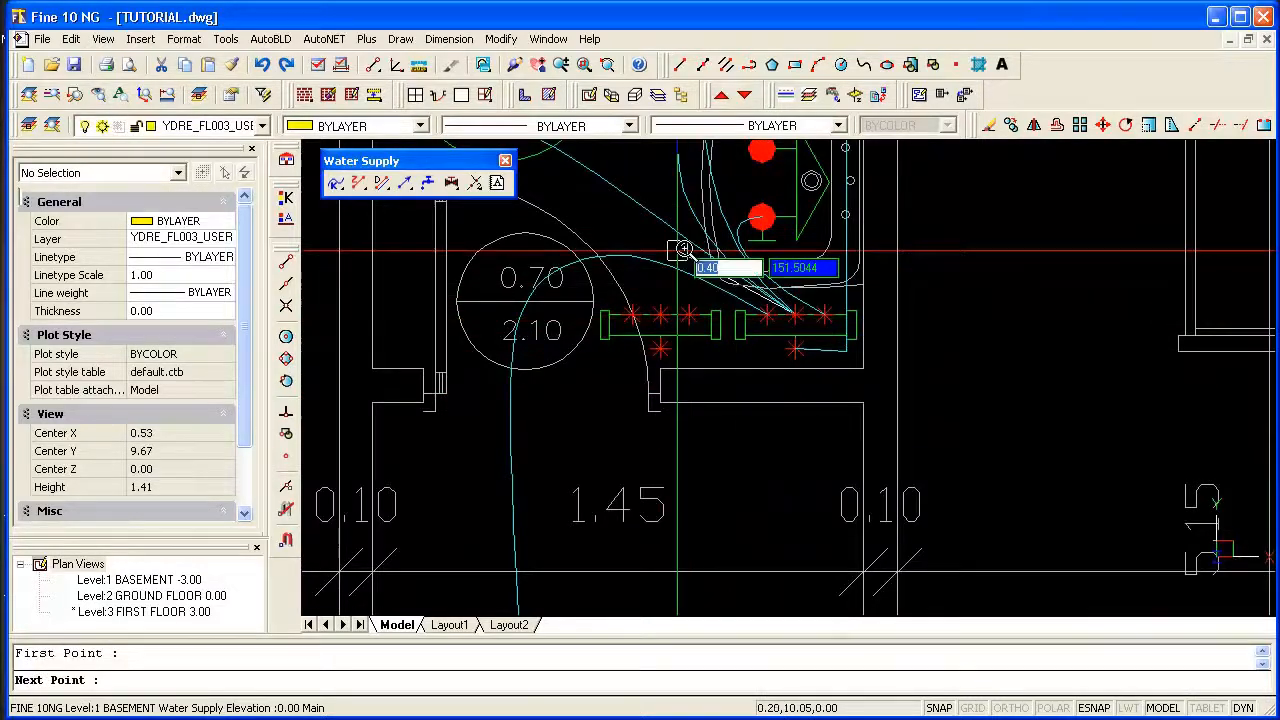
left_click(541, 248)
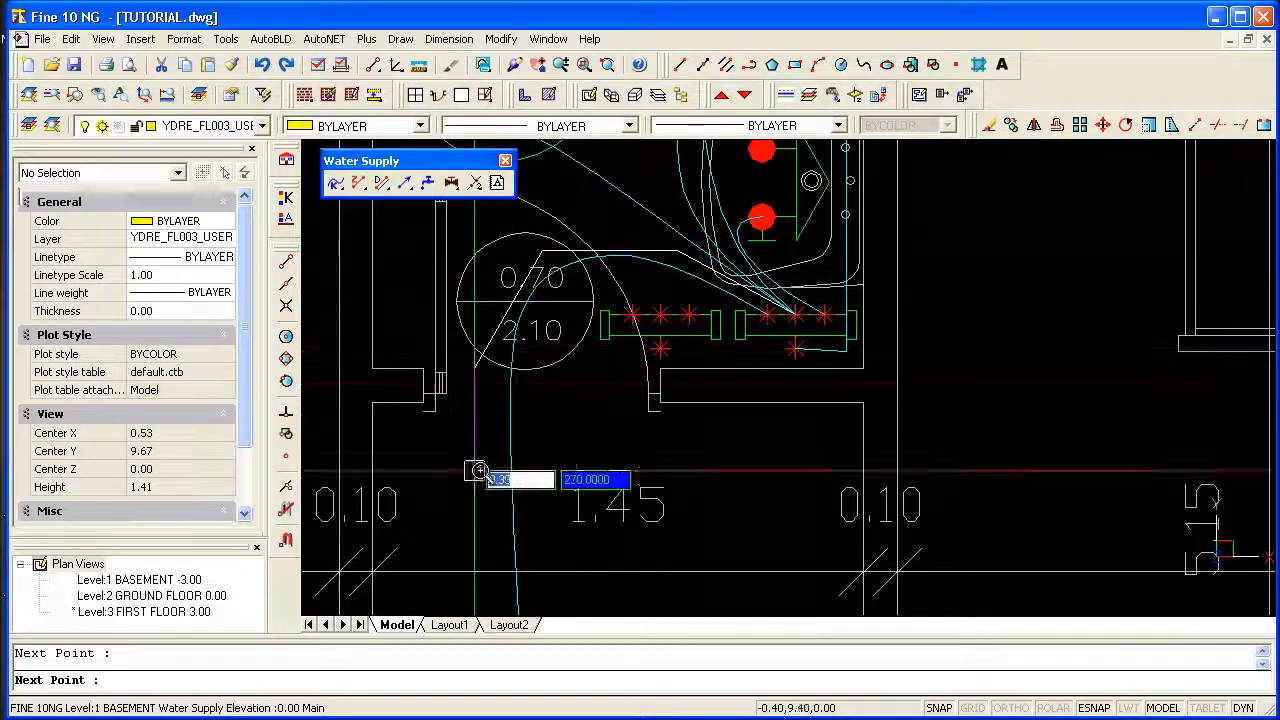
scroll(529, 277, "down", 3)
middle_click_drag(535, 387, 580, 263)
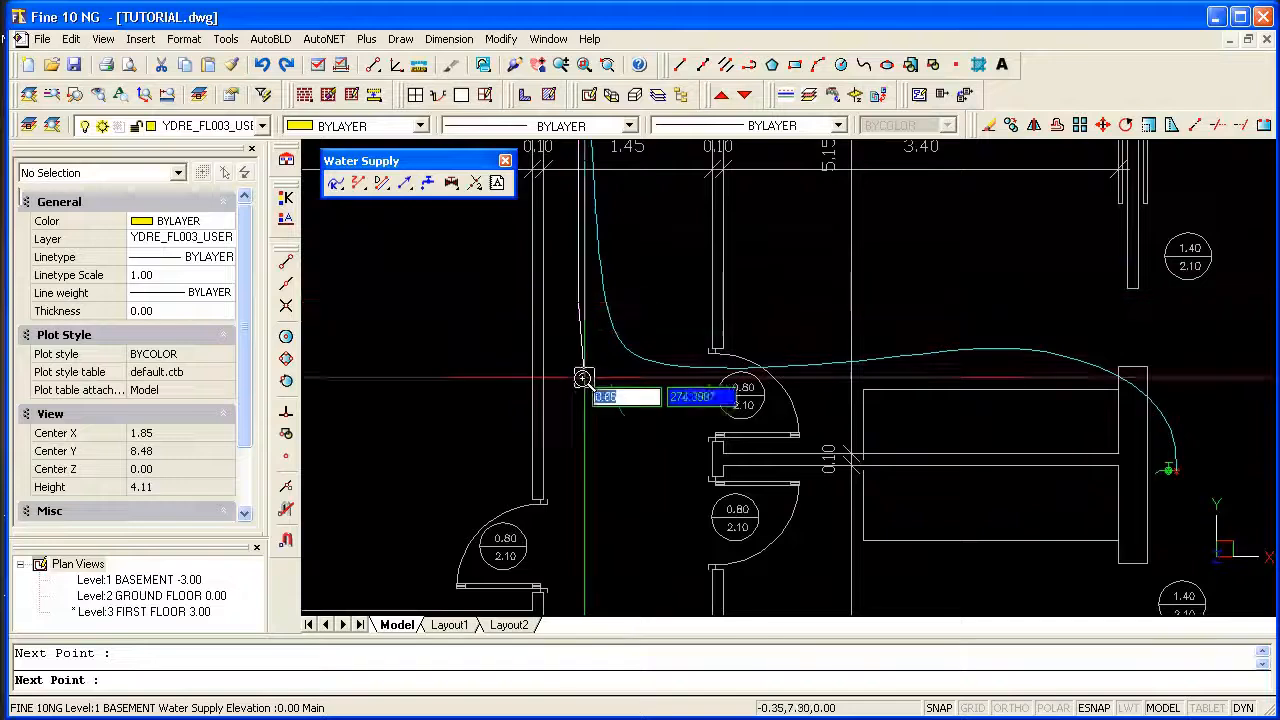
scroll(641, 446, "down", 2)
scroll(641, 446, "down", 1)
mouse_move(642, 504)
middle_mouse_down()
mouse_move(726, 406)
mouse_move(739, 337)
middle_mouse_up()
scroll(720, 337, "up", 2)
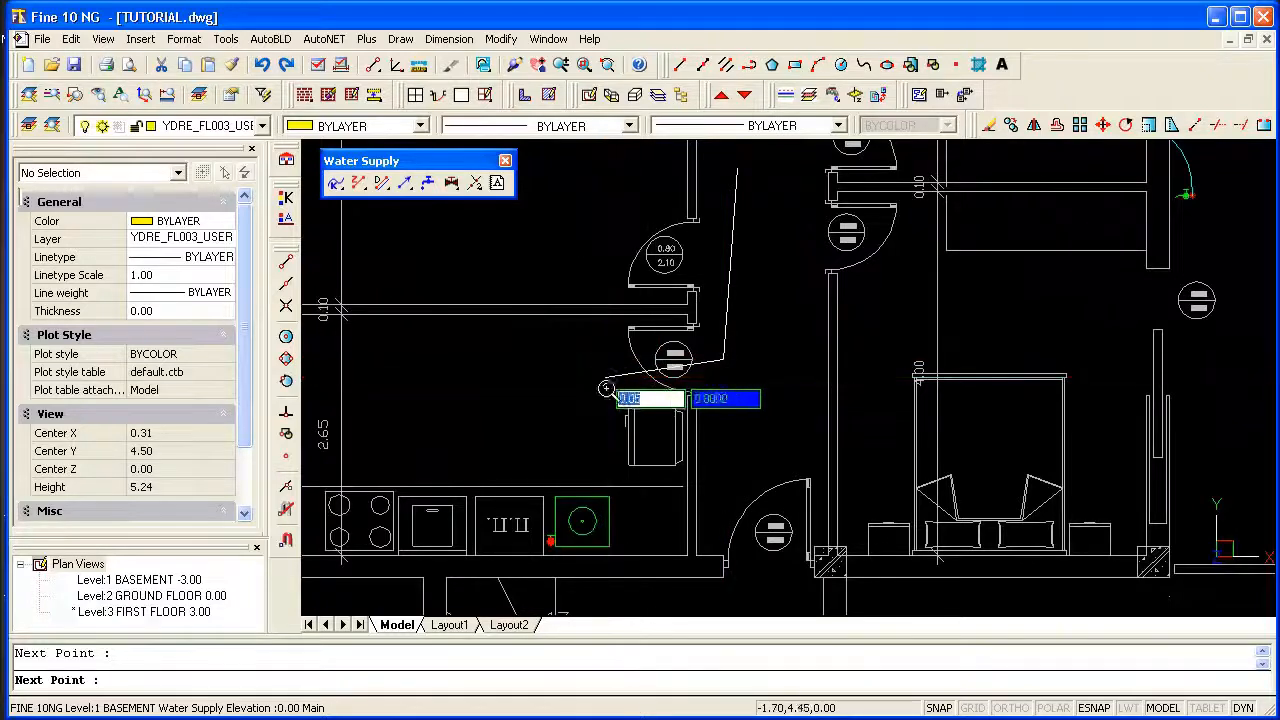
scroll(541, 514, "up", 3)
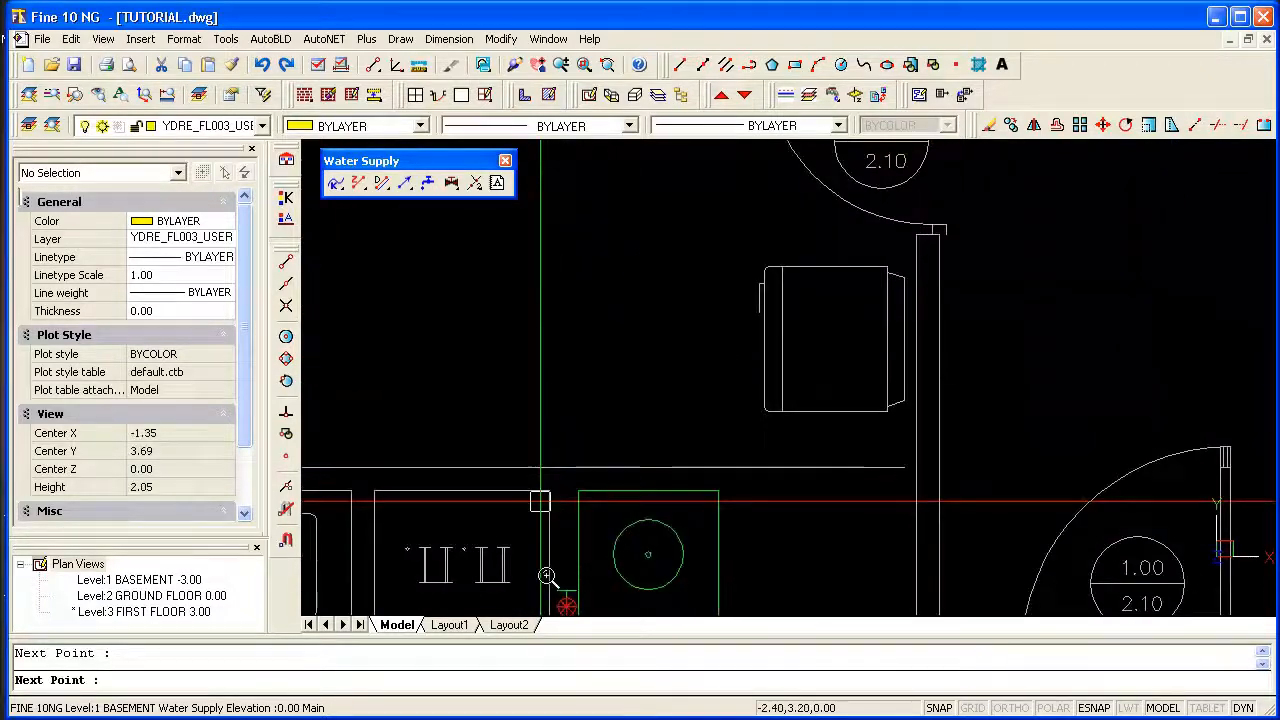
middle_click_drag(560, 590, 569, 431)
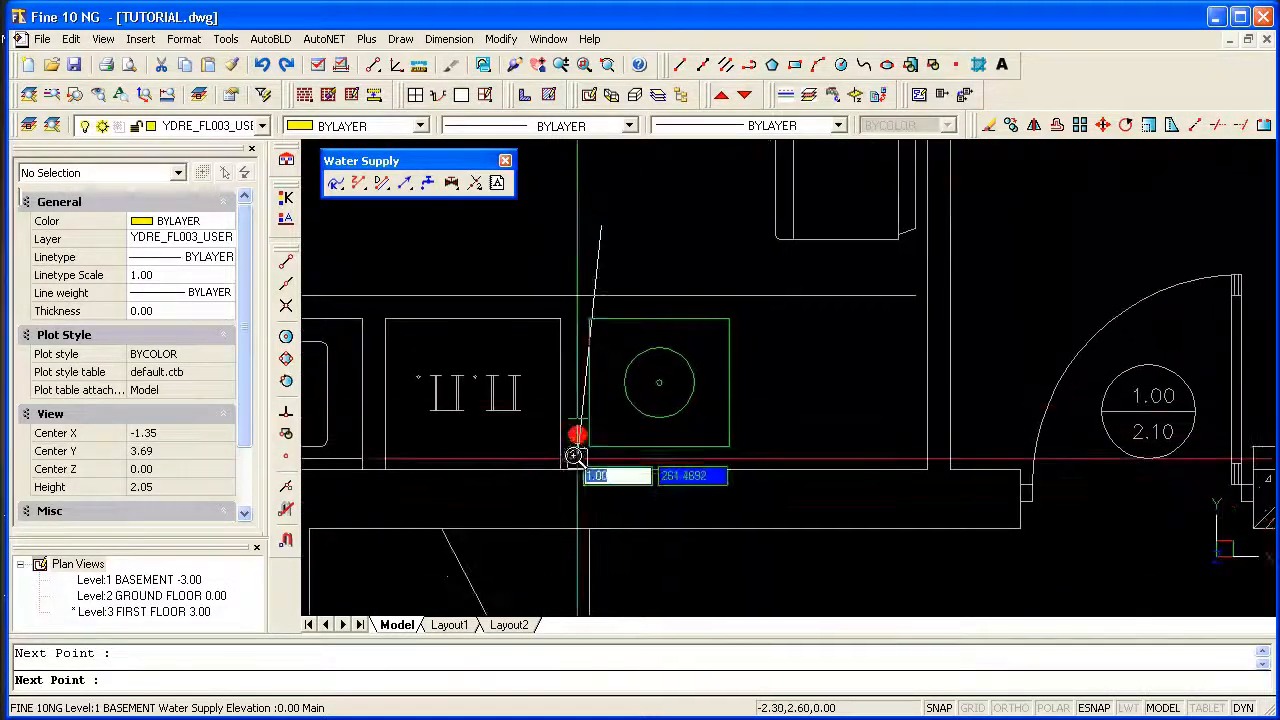
left_click(577, 436)
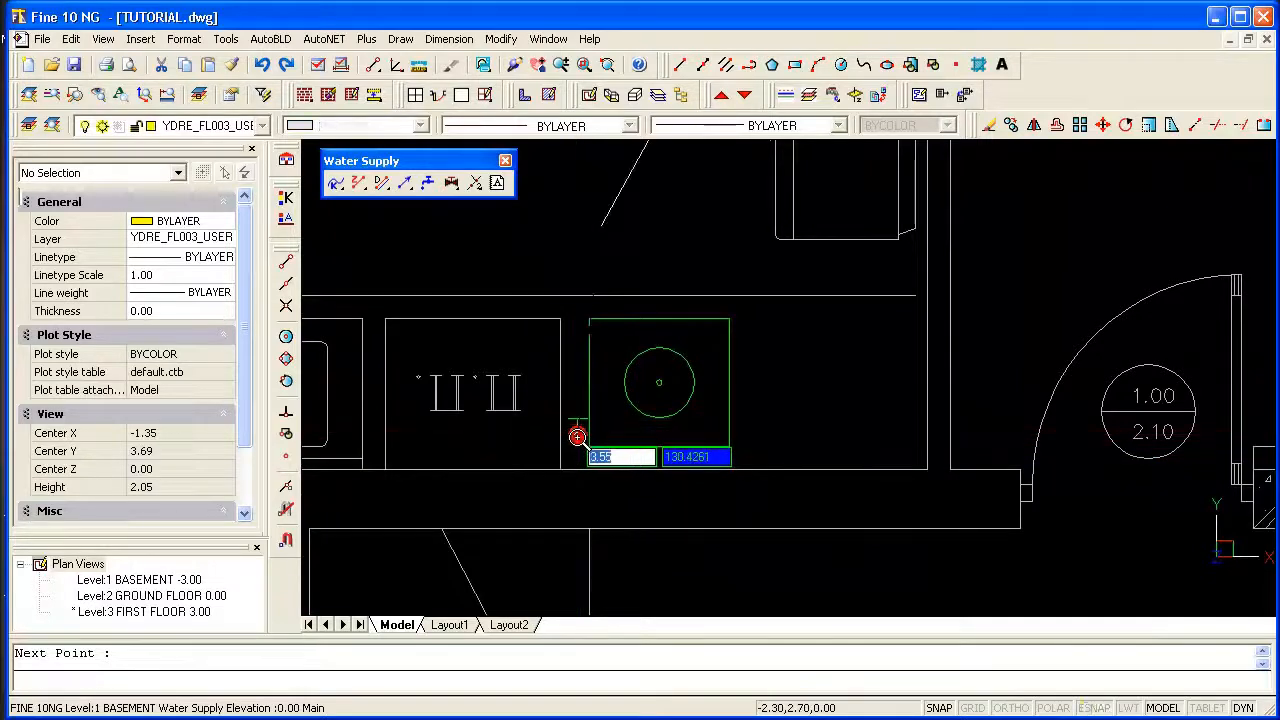
Draw a hot water pipe from beside the boiler along the bathroom walls to the inlet node below the hot water collector.
scroll(805, 358, "down", 4)
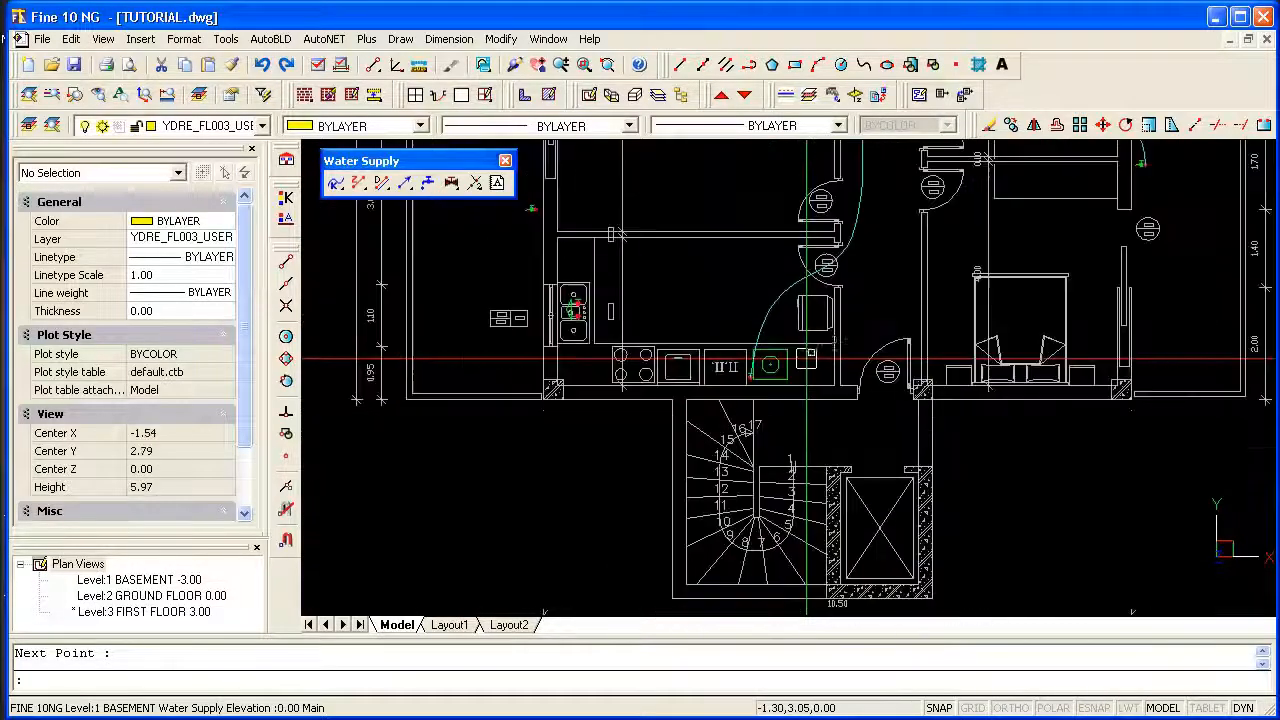
middle_click_drag(877, 199, 759, 400)
scroll(759, 400, "down", 1)
middle_click_drag(1120, 140, 1078, 172)
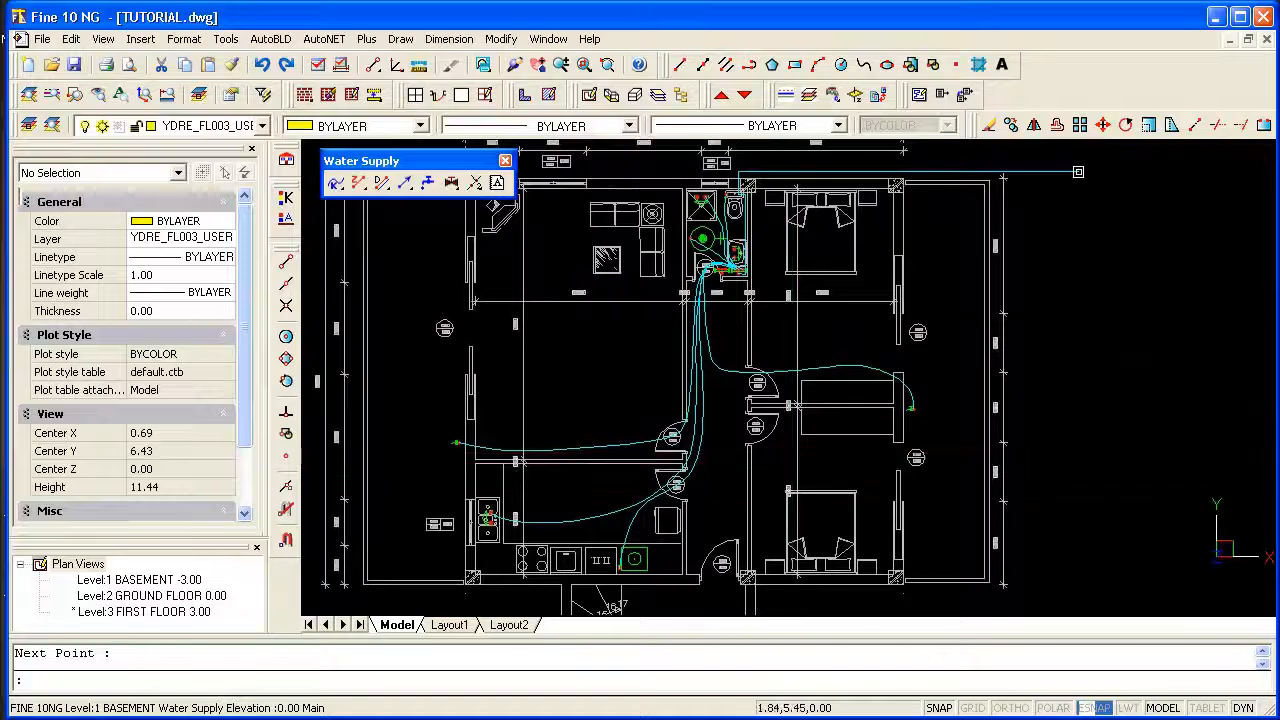
scroll(702, 246, "up", 3)
mouse_move(727, 460)
middle_mouse_down()
mouse_move(690, 505)
mouse_move(624, 528)
middle_mouse_up()
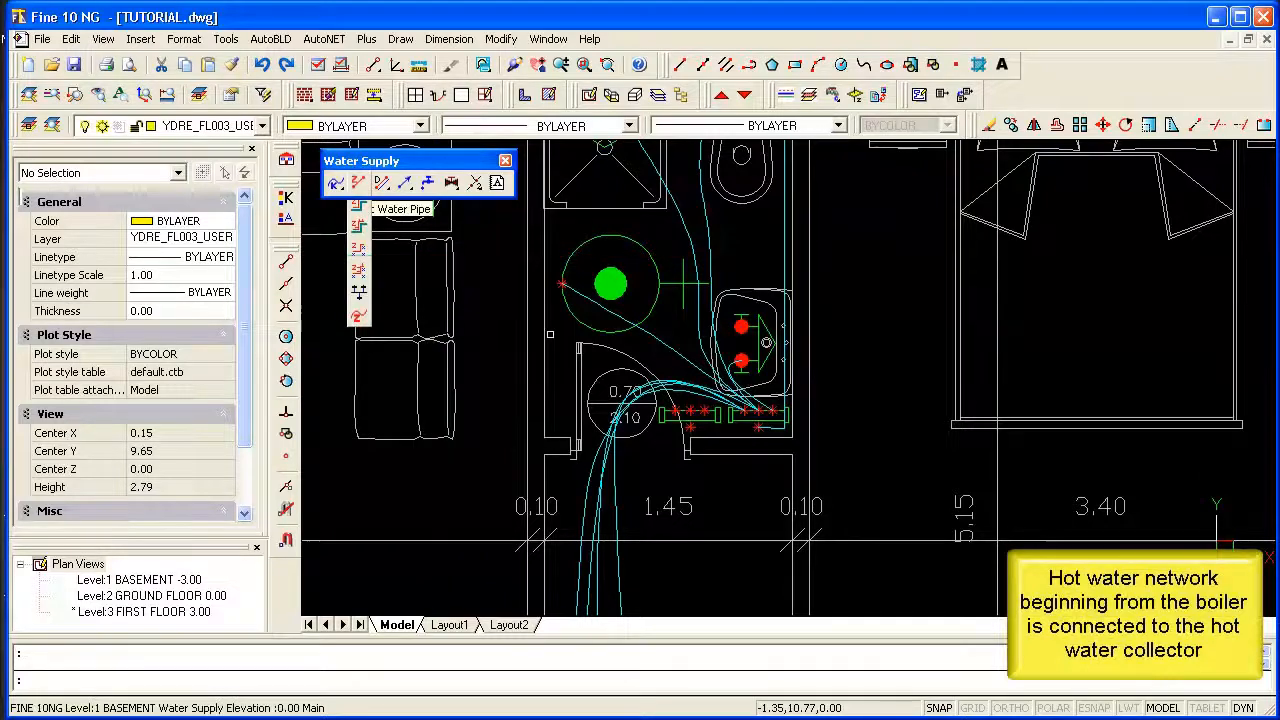
left_click(556, 311)
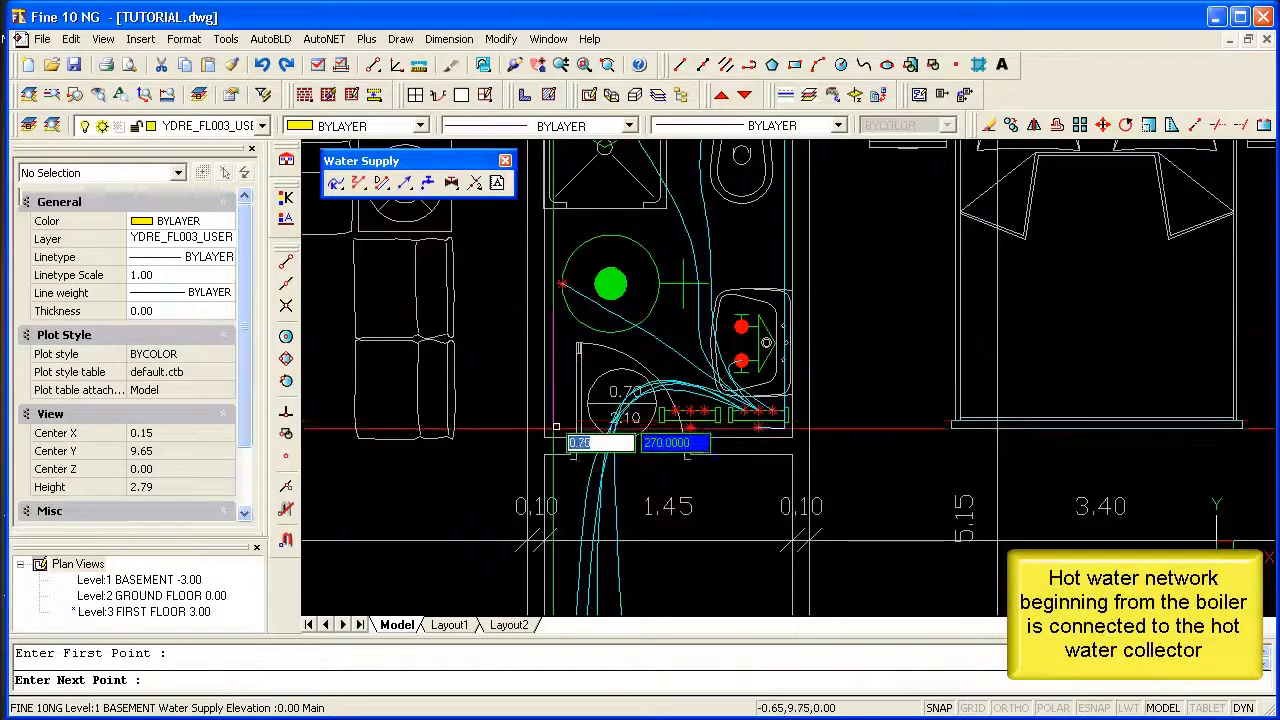
scroll(683, 434, "up", 4)
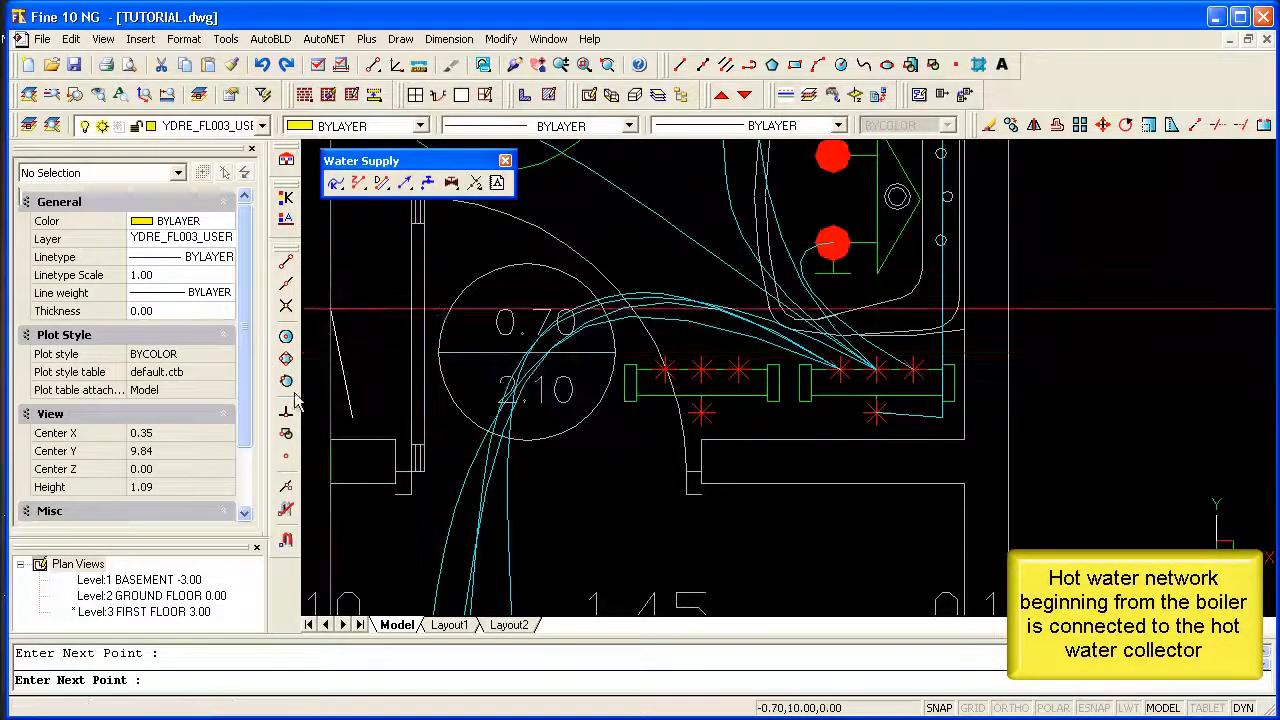
left_click(288, 457)
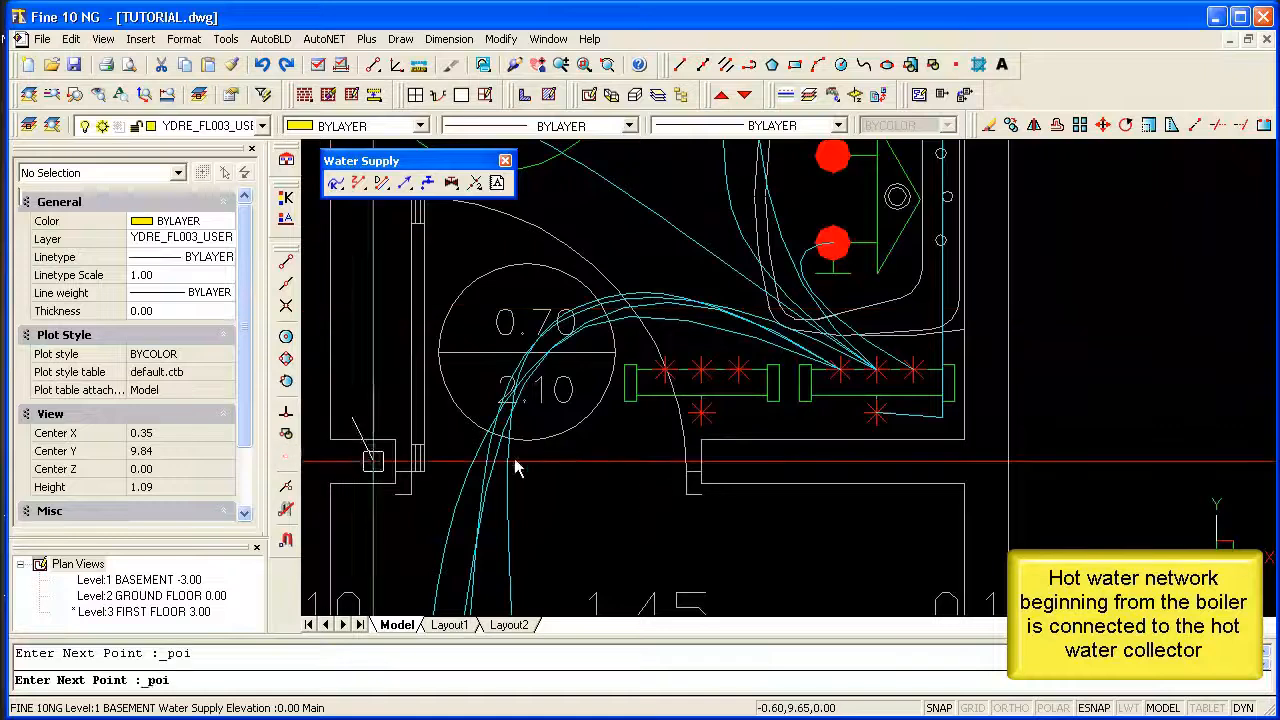
left_click(701, 415)
Draw a curved hot water pipe from the hot water collector's right-hand outlet to the washbasin's upper connection point.
scroll(664, 495, "down", 2)
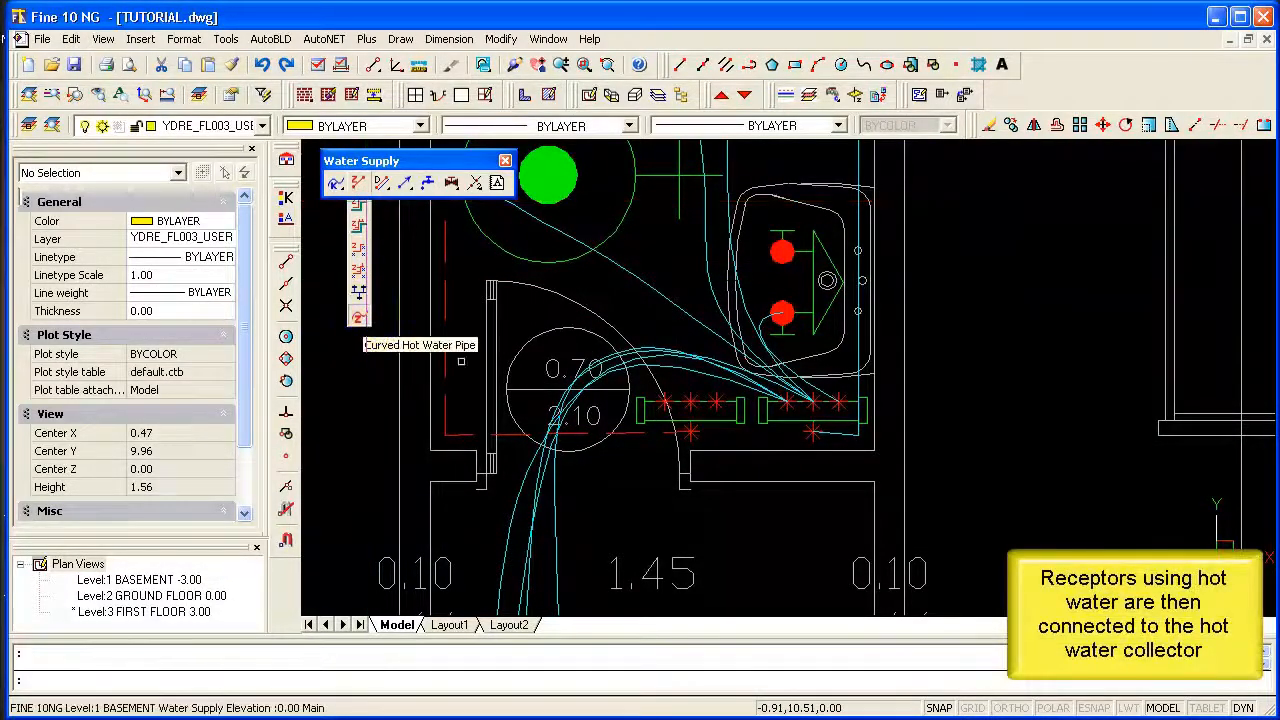
left_click(358, 317)
left_click(718, 404)
left_click(698, 318)
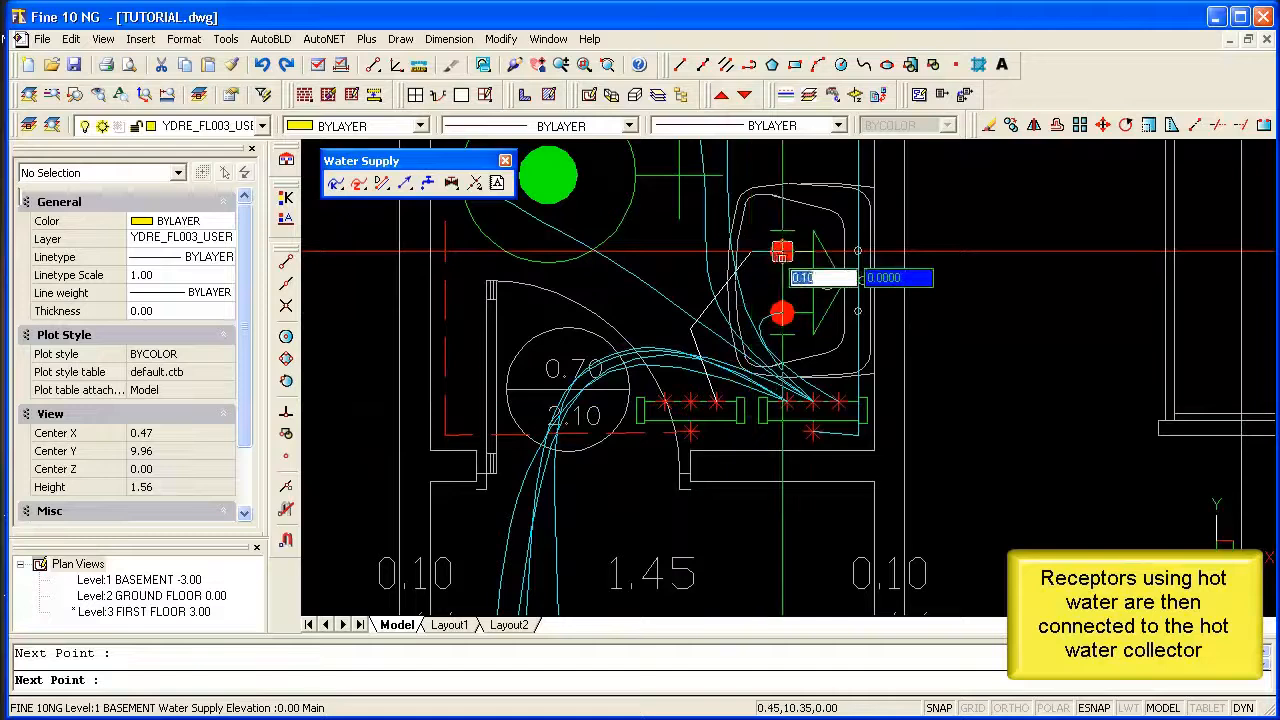
scroll(793, 256, "down", 2)
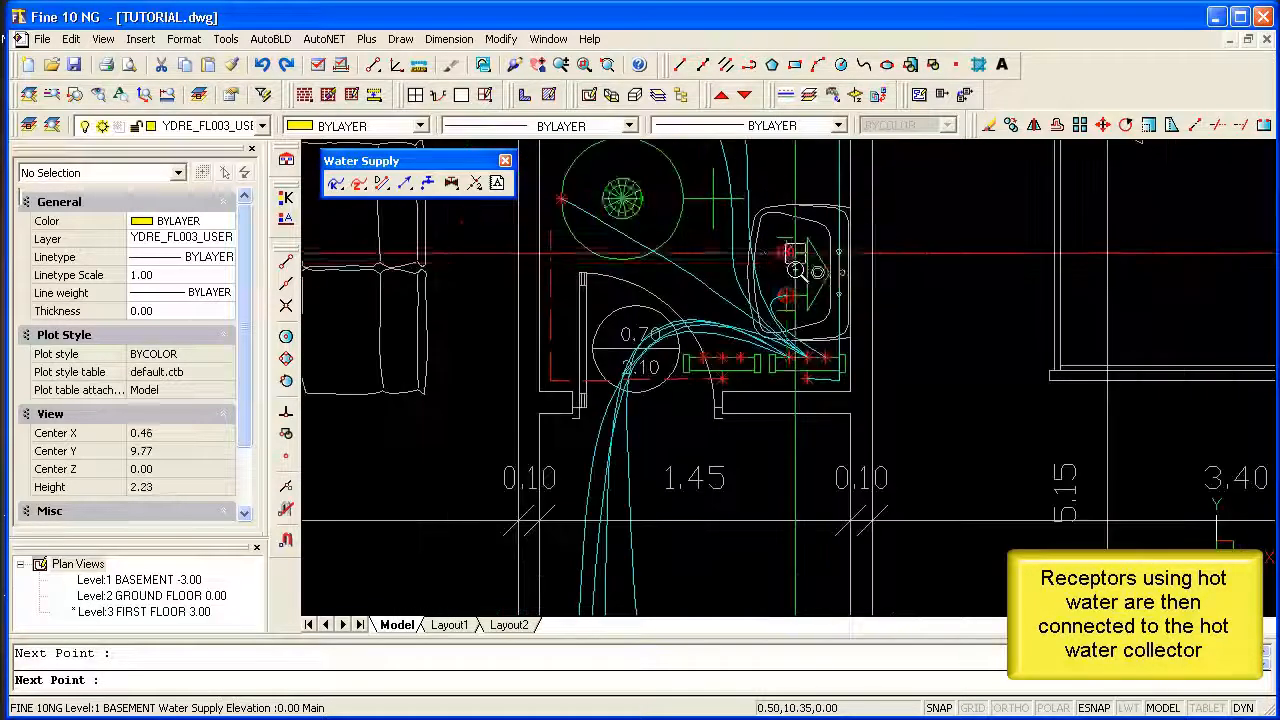
left_click(787, 250)
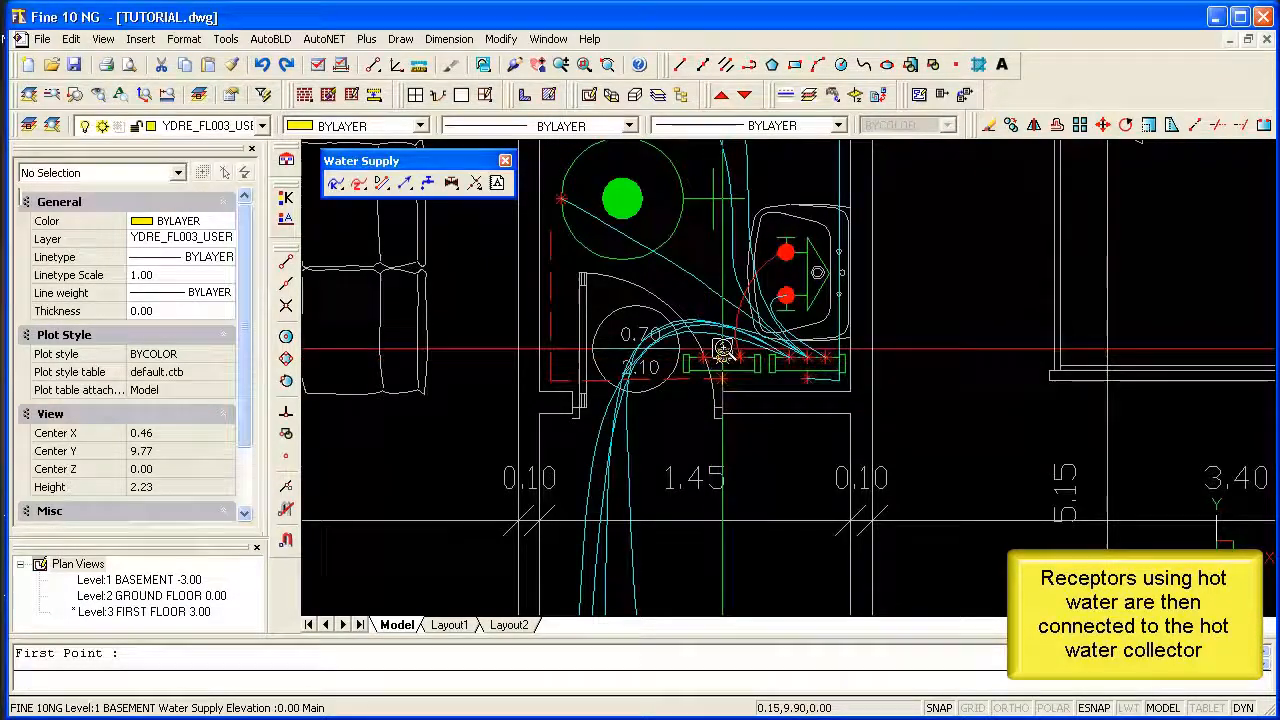
Draw a curved hot water pipe from the hot water collector's middle outlet up to the shower's left-hand connection point.
left_click(722, 352)
scroll(722, 352, "down", 2)
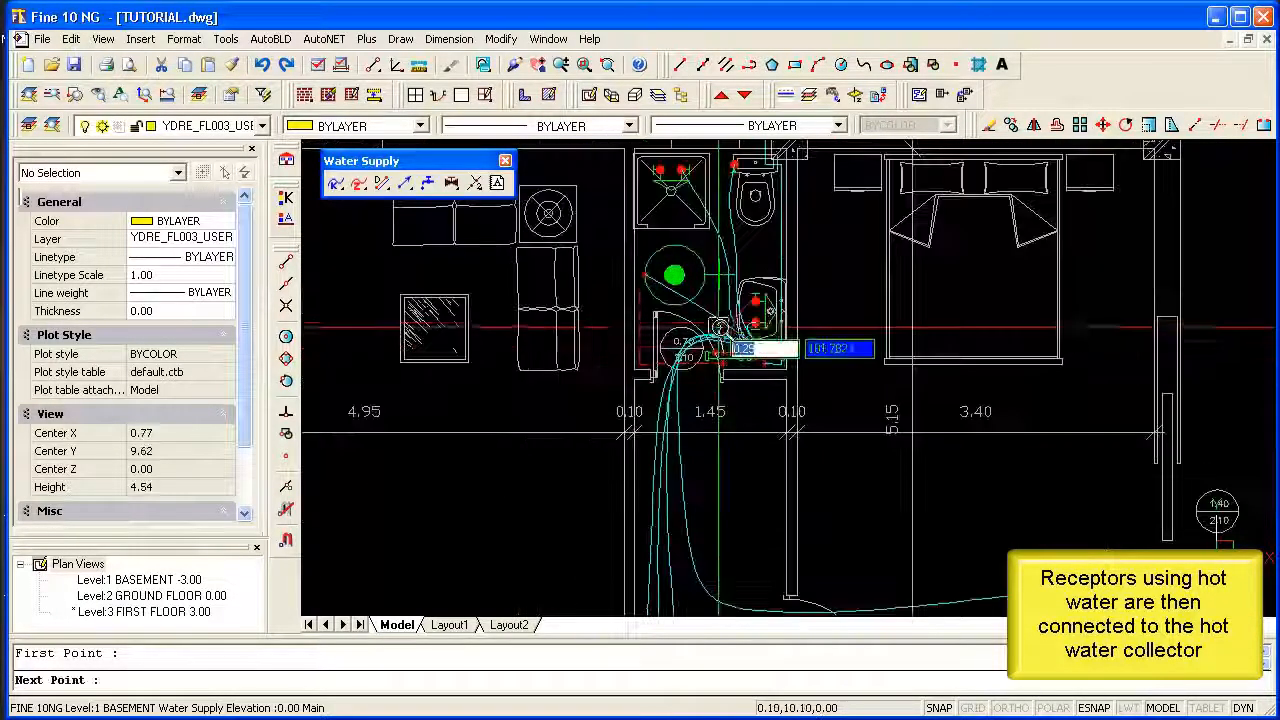
left_click(693, 227)
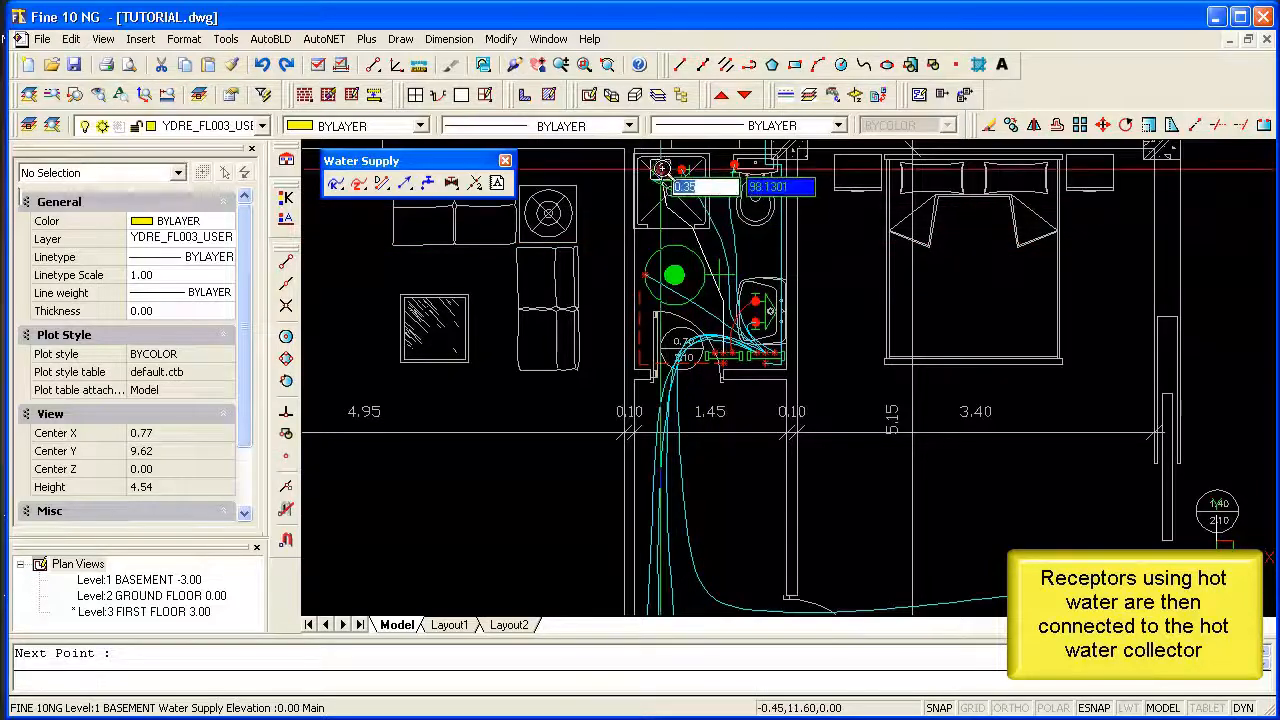
left_click(658, 172)
scroll(660, 166, "up", 2)
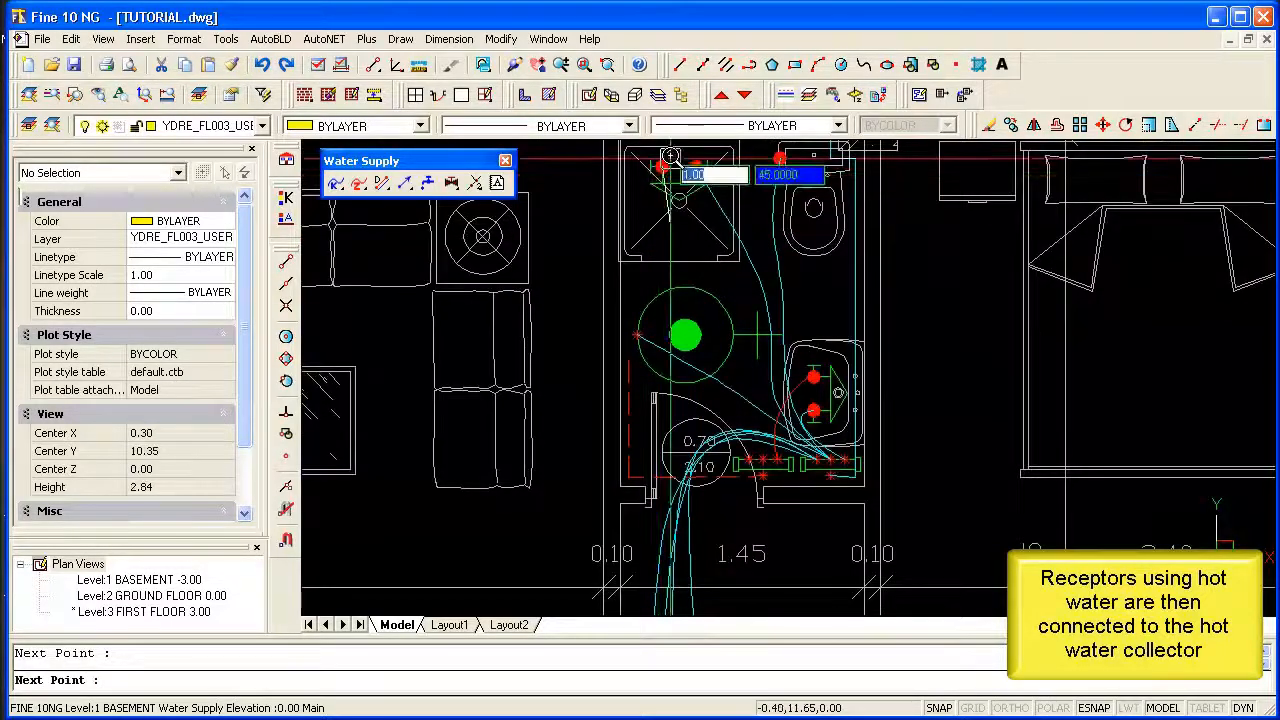
right_click(672, 237)
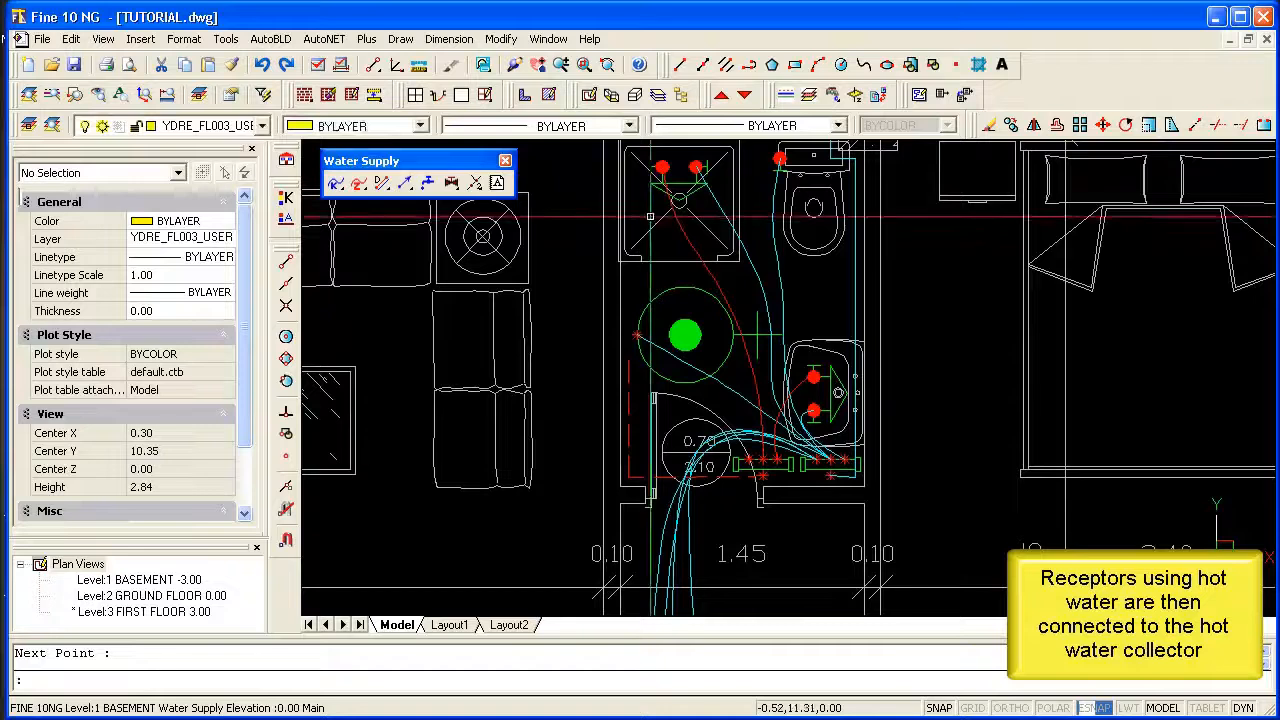
Draw a curved hot water pipe from the hot water collector's left-hand outlet through the hallway and kitchen door to the kitchen sink's lower connection point.
scroll(650, 216, "down", 2)
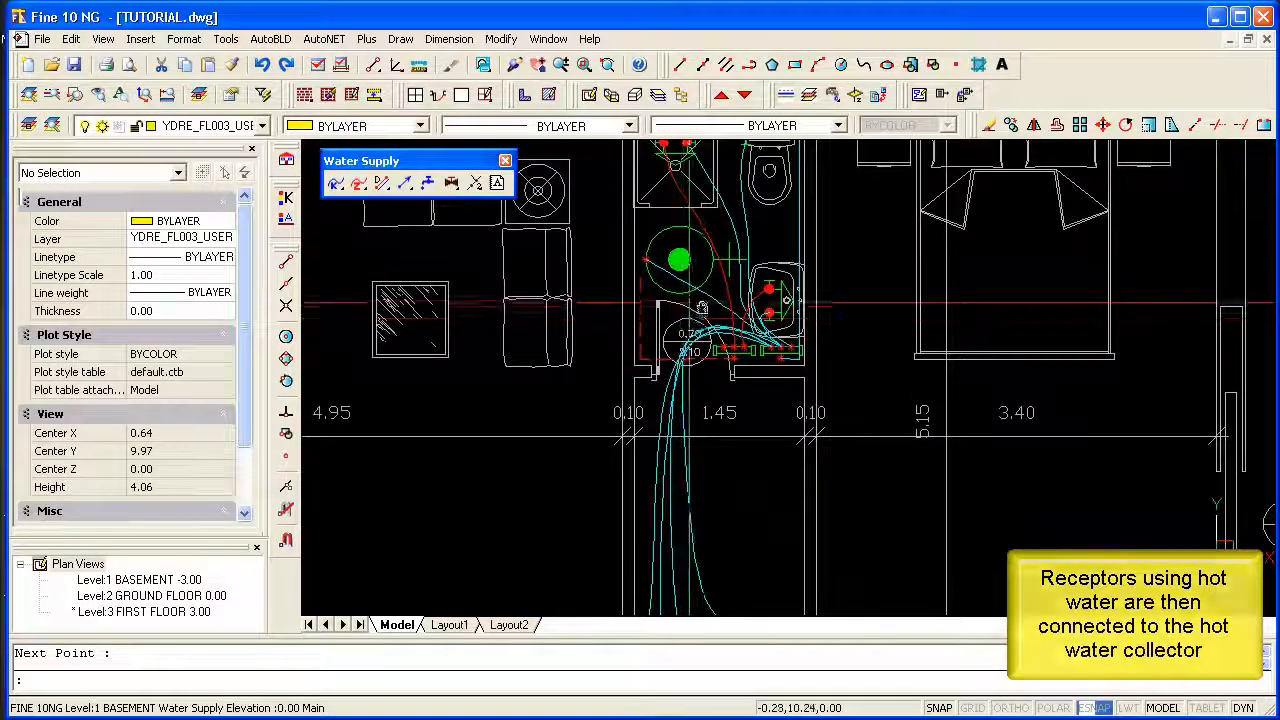
right_click(700, 311)
scroll(720, 340, "up", 3)
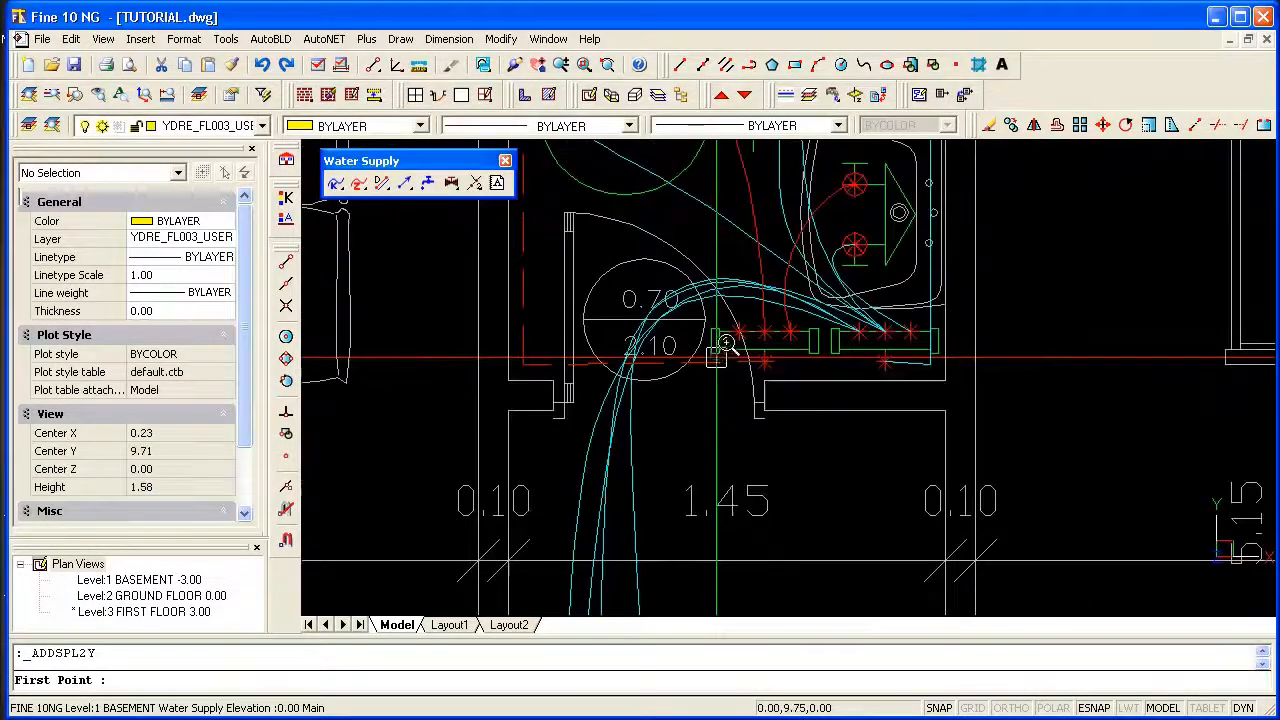
scroll(734, 333, "down", 3)
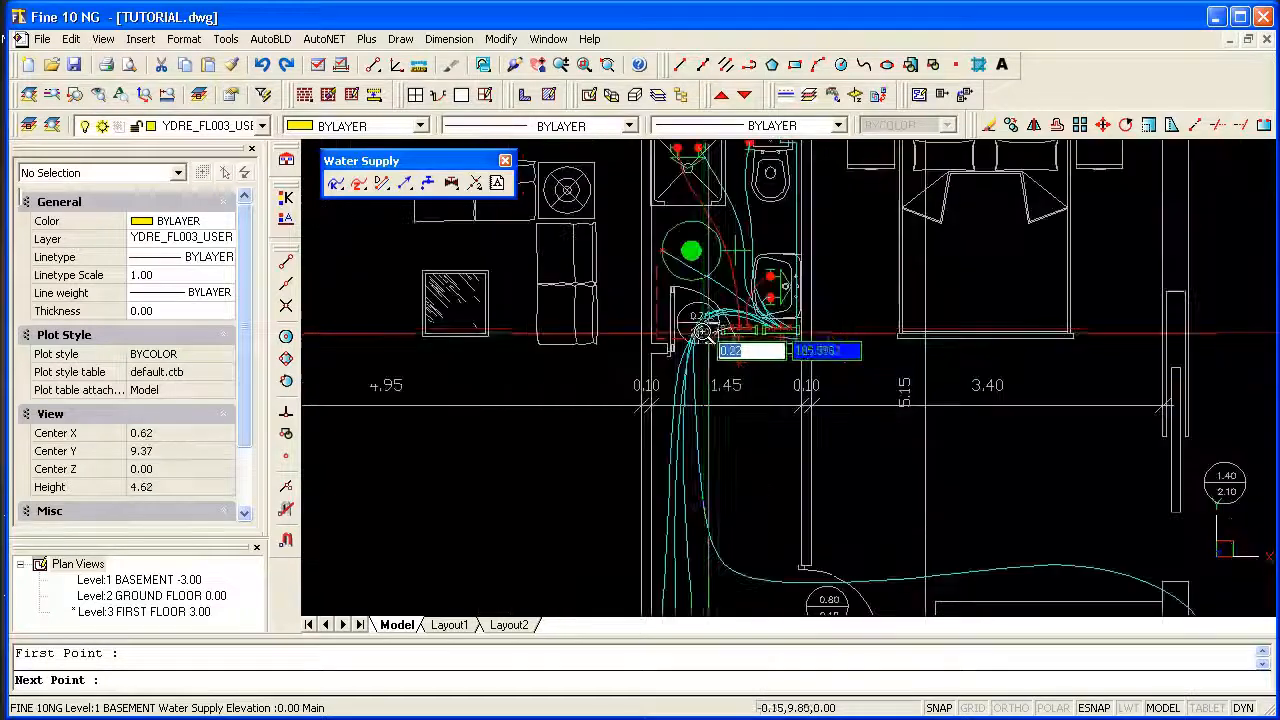
left_click(709, 332)
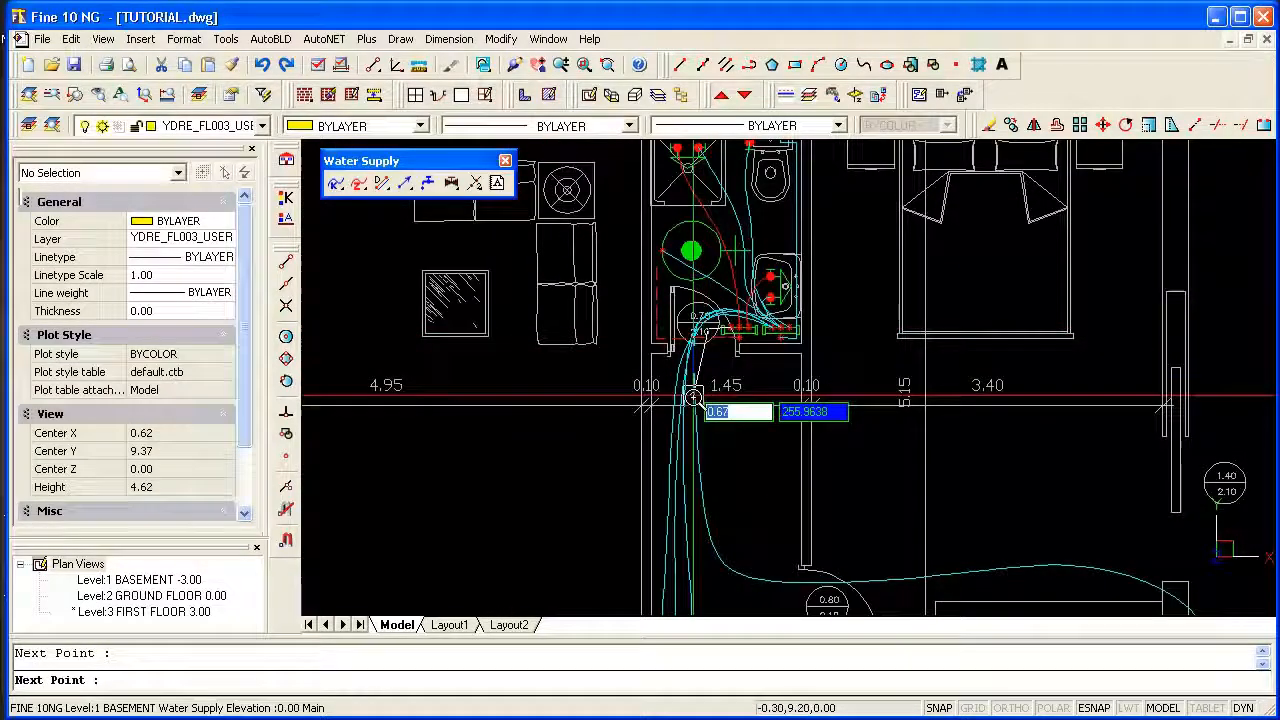
middle_click_drag(699, 545, 715, 427)
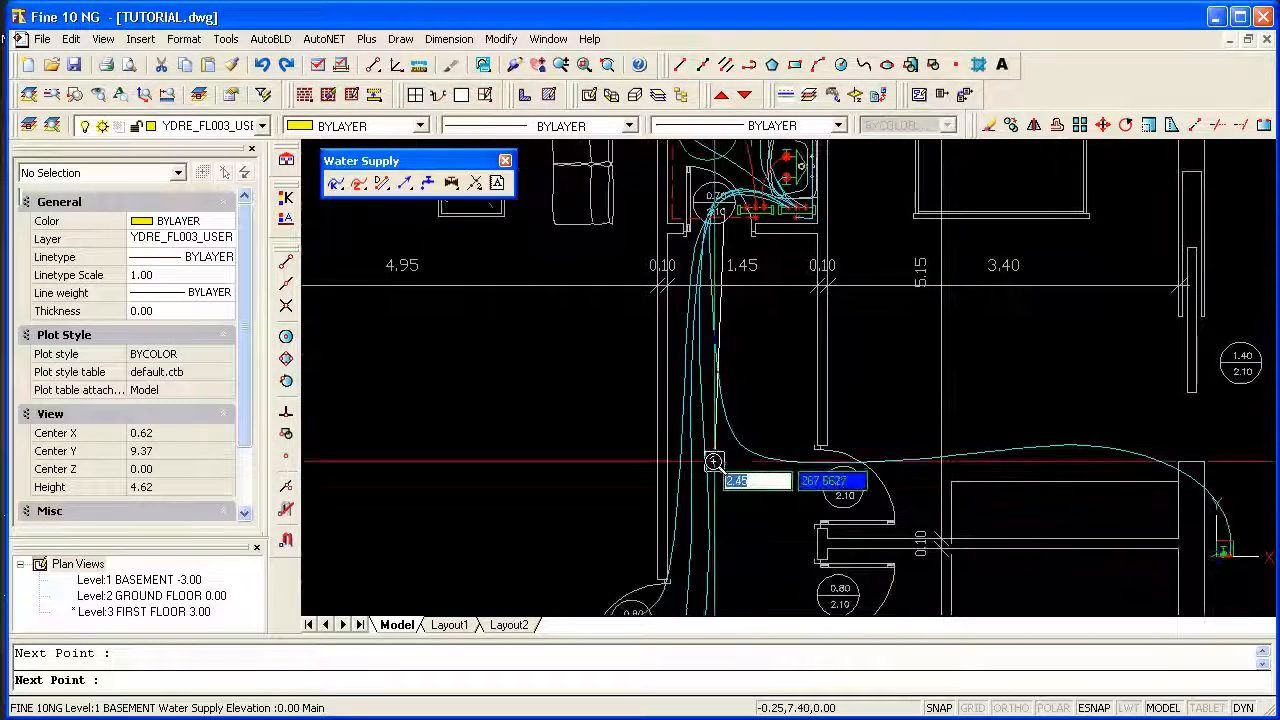
left_click(718, 460)
middle_click_drag(723, 532, 743, 425)
scroll(743, 425, "down", 1)
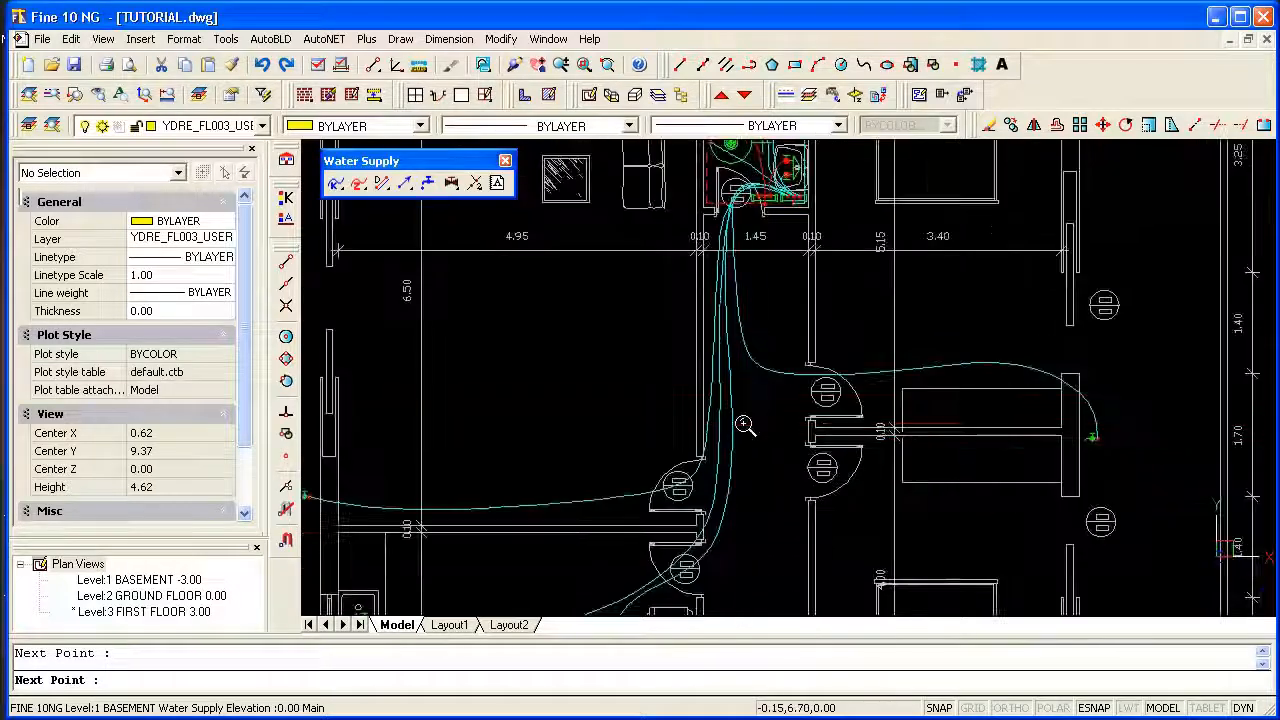
left_click(718, 553)
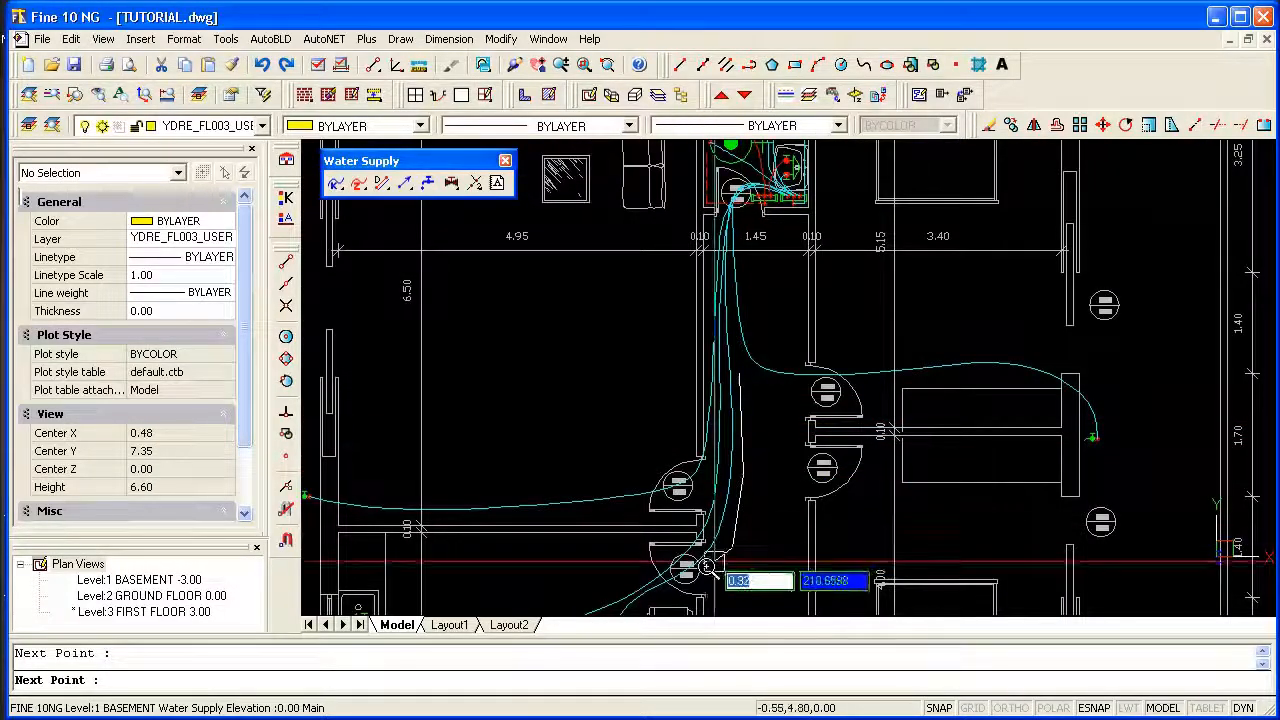
scroll(693, 573, "down", 1)
middle_click_drag(695, 570, 721, 403)
scroll(557, 437, "up", 2)
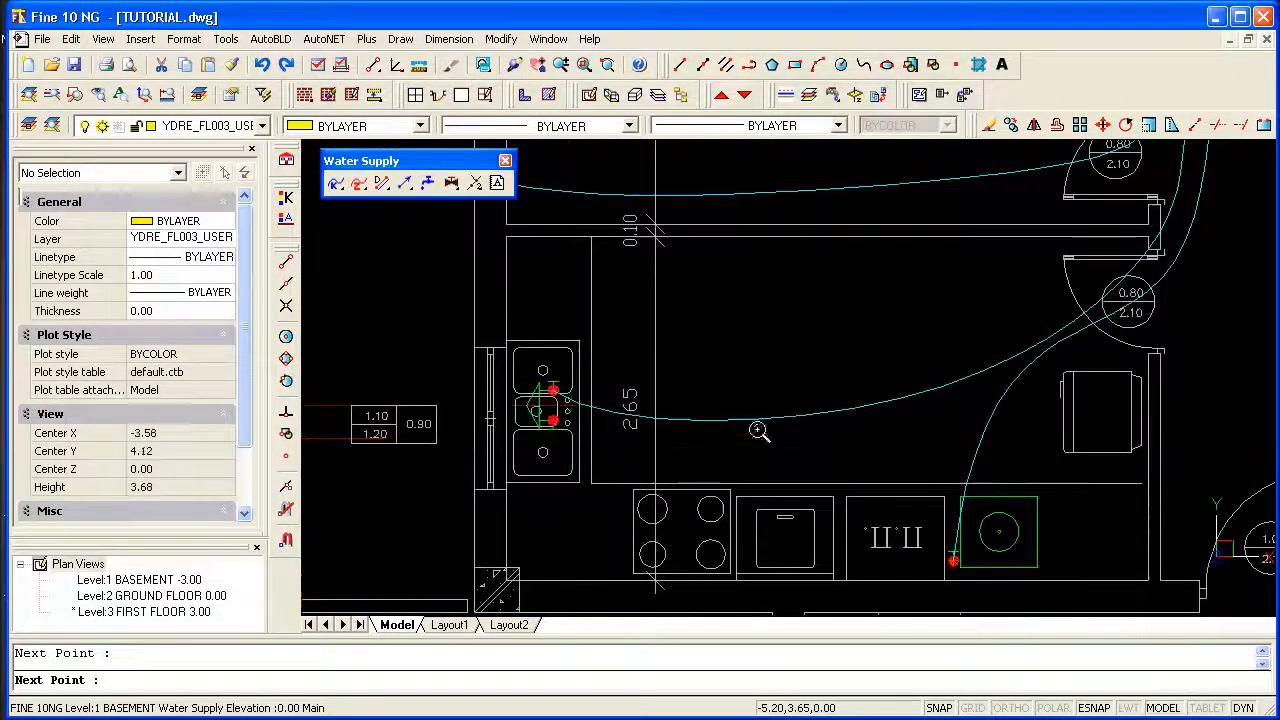
left_click(840, 398)
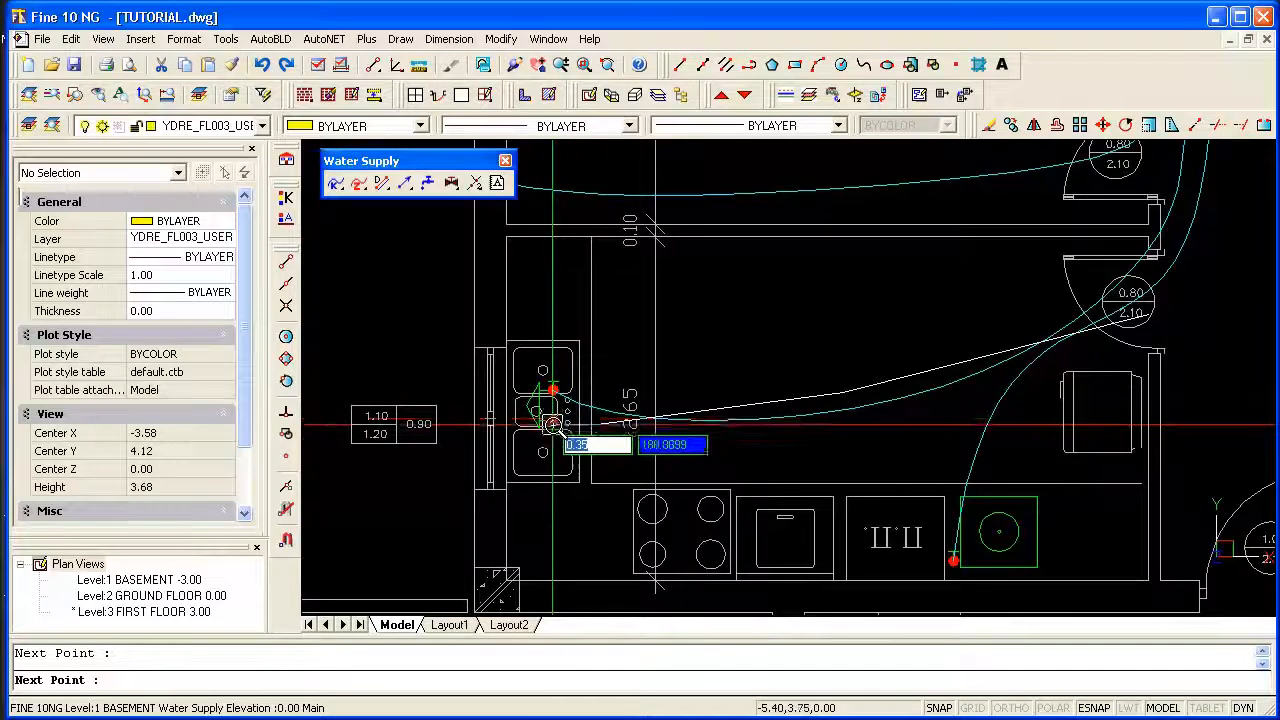
left_click(553, 418)
Place a hot water start point at the upper endpoint of the hot water supply pipe beside the boiler.
scroll(553, 430, "down", 1)
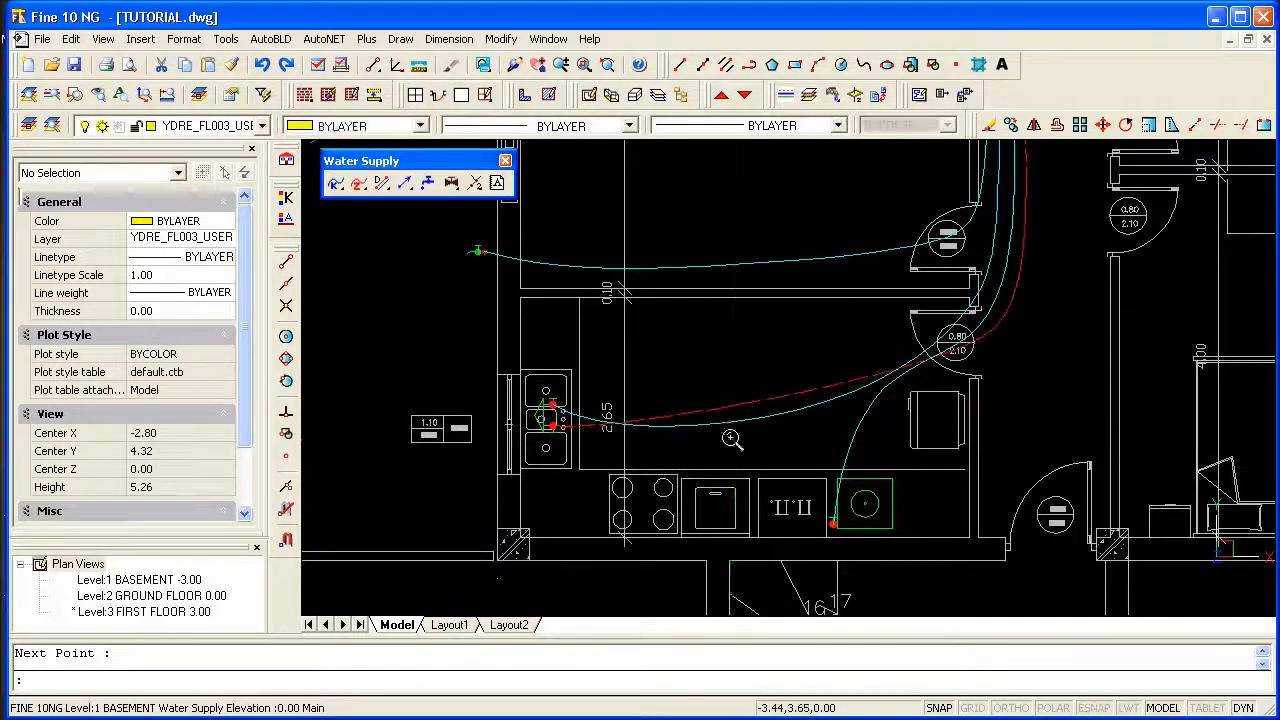
scroll(731, 440, "down", 2)
middle_click_drag(1046, 275, 925, 410)
middle_click_drag(843, 319, 740, 381)
scroll(615, 318, "up", 3)
scroll(614, 316, "up", 1)
middle_click_drag(599, 277, 621, 378)
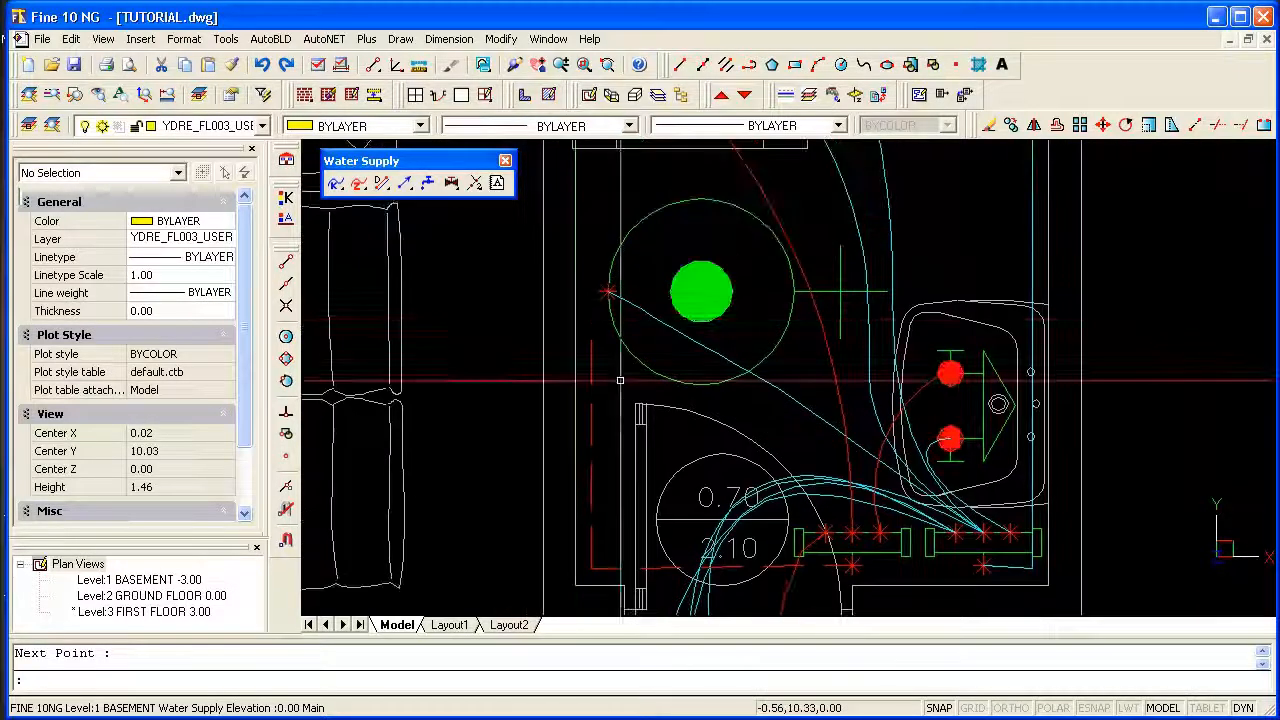
left_click(324, 39)
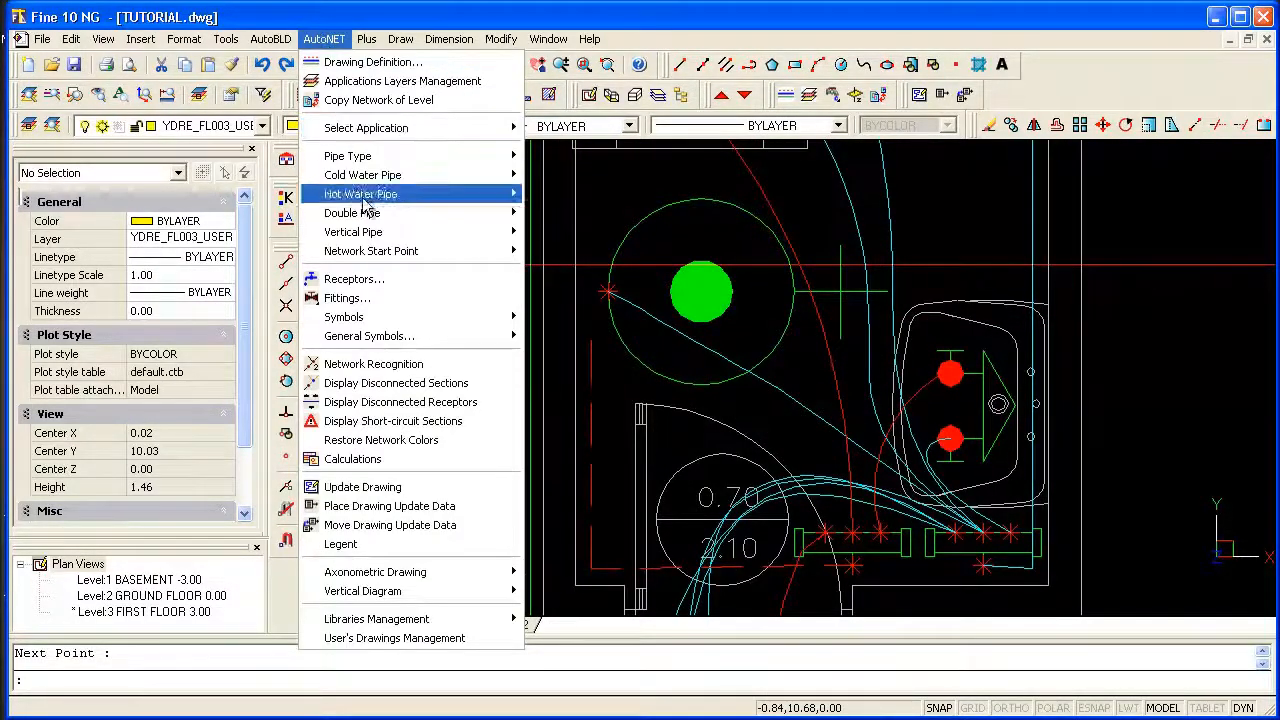
mouse_move(435, 257)
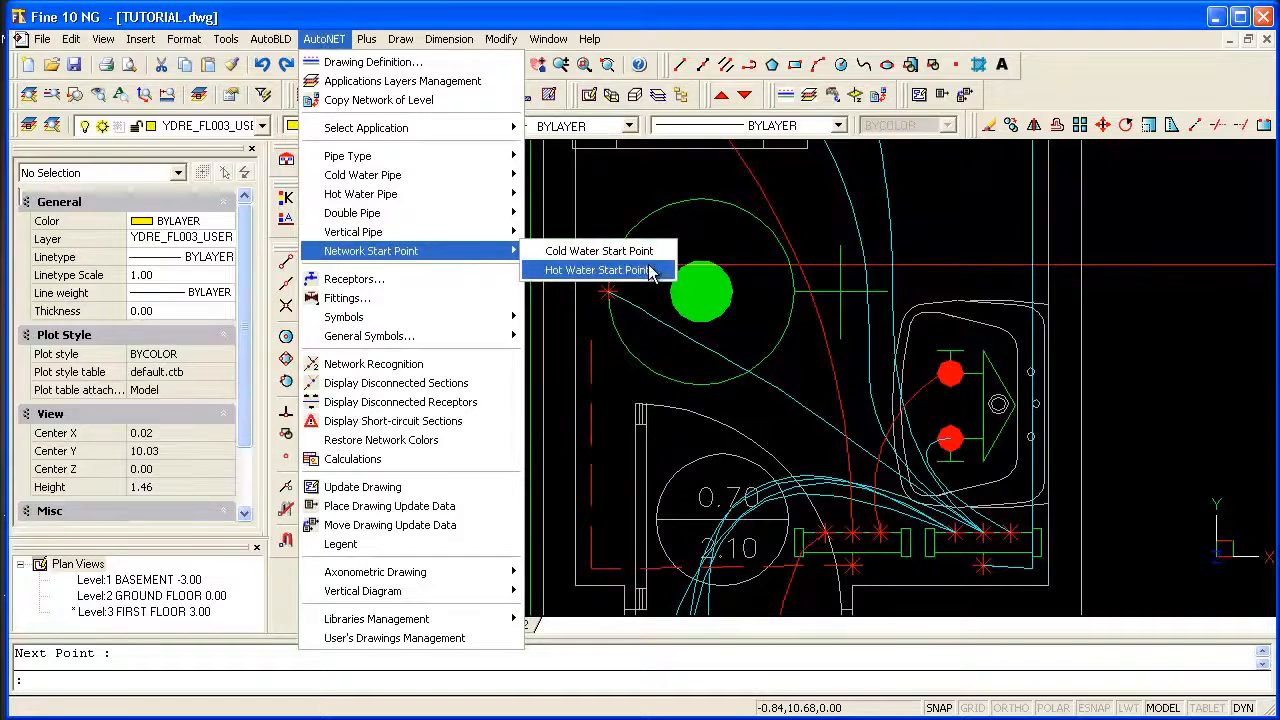
left_click(598, 270)
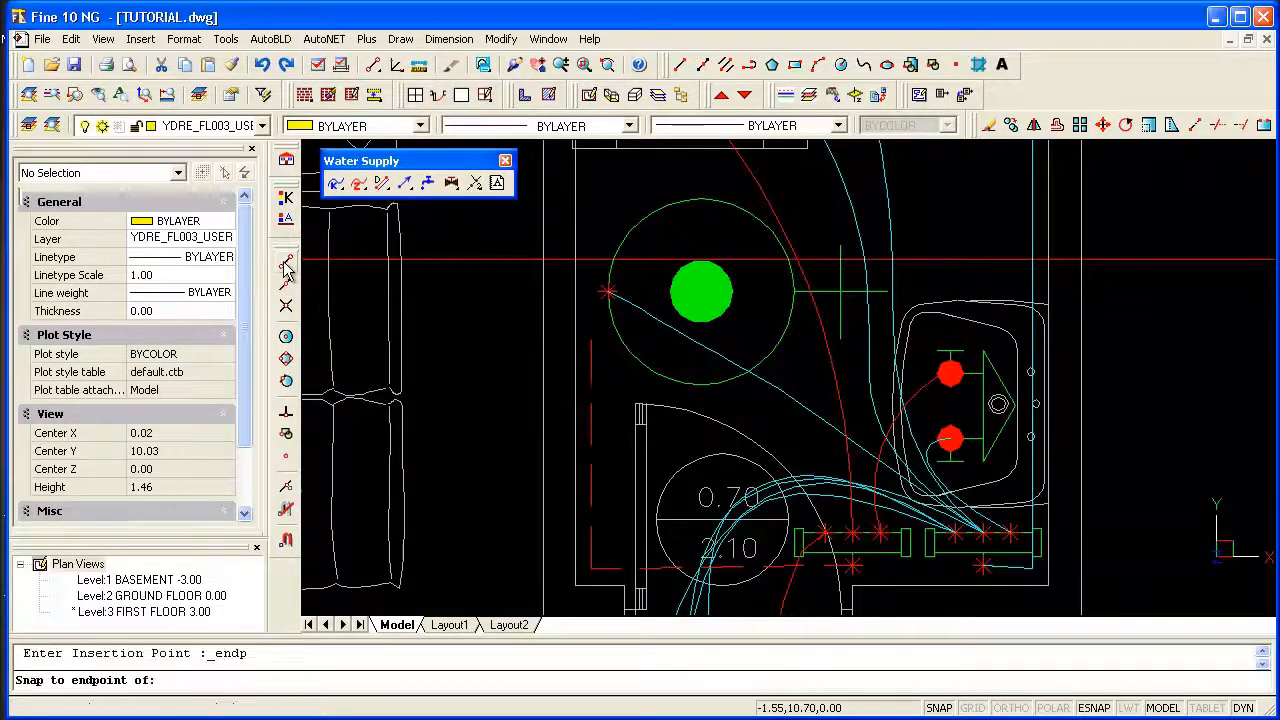
left_click(591, 341)
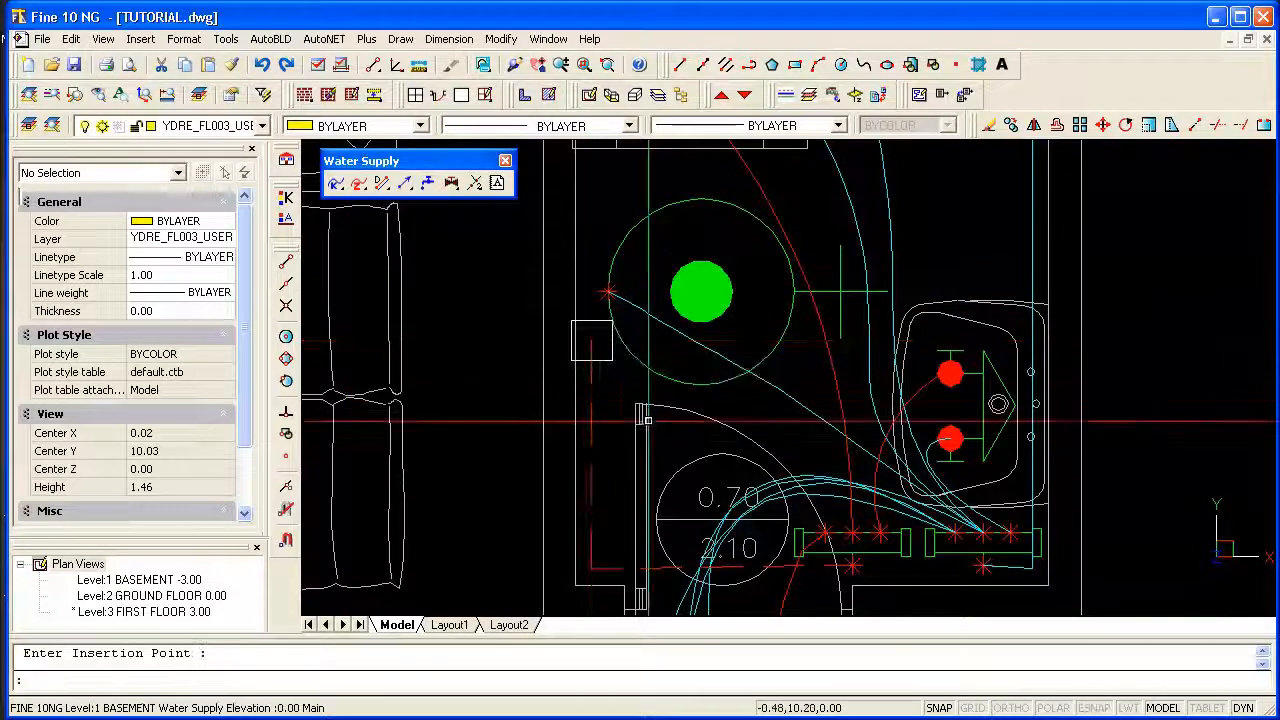
scroll(647, 421, "down", 4)
scroll(764, 447, "down", 3)
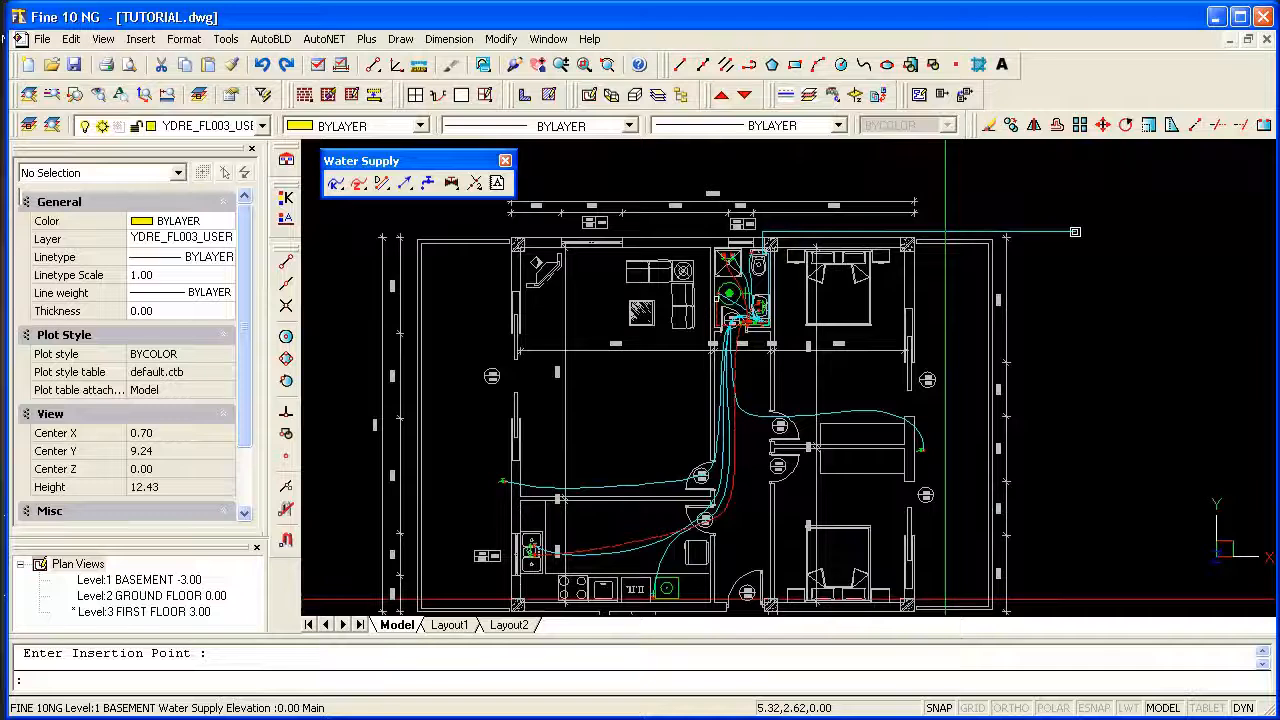